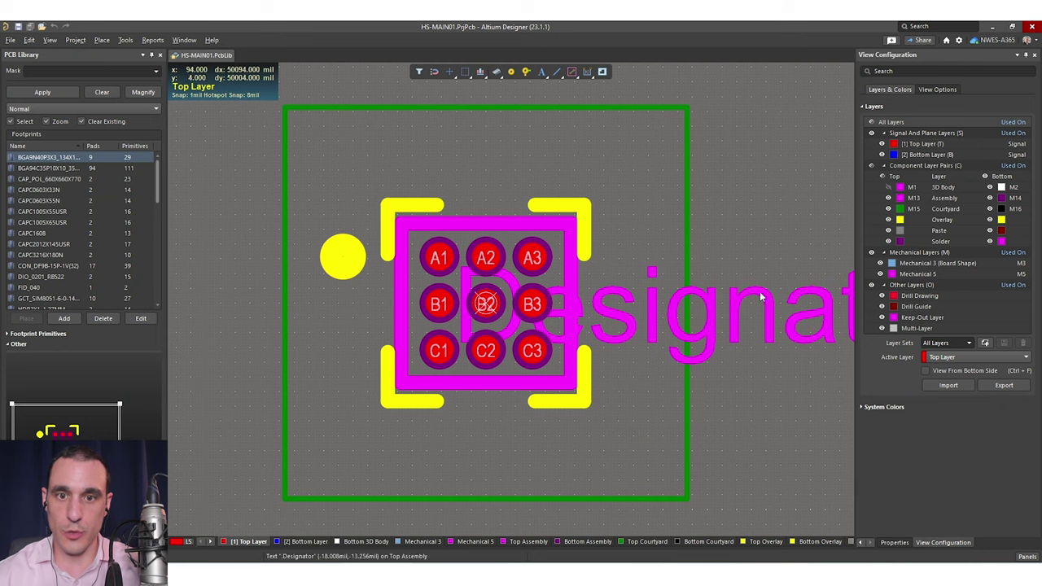
Step: Make the top 3D Body layer visible and inspect the Top Layer and Bottom Layer individually in single-layer mode
{"action": "left_click", "coordinate": [888, 187]}
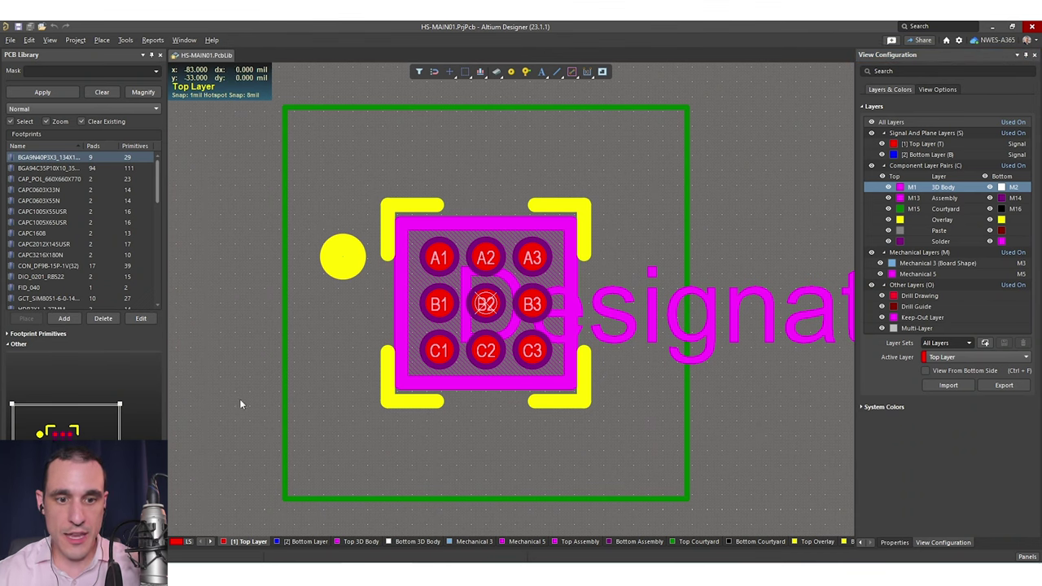
{"action": "key", "text": "shift+s"}
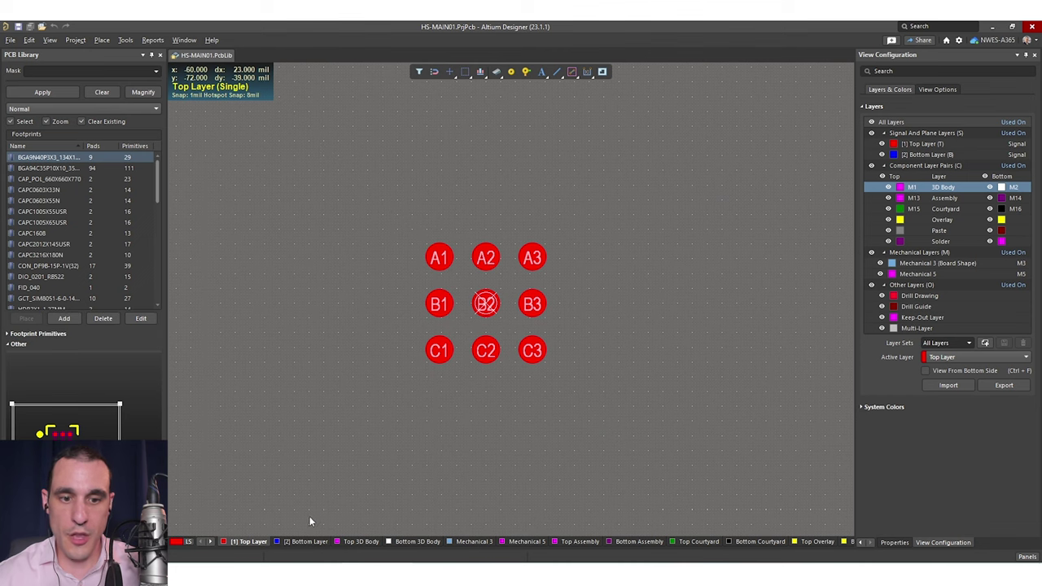
{"action": "left_click", "coordinate": [306, 542]}
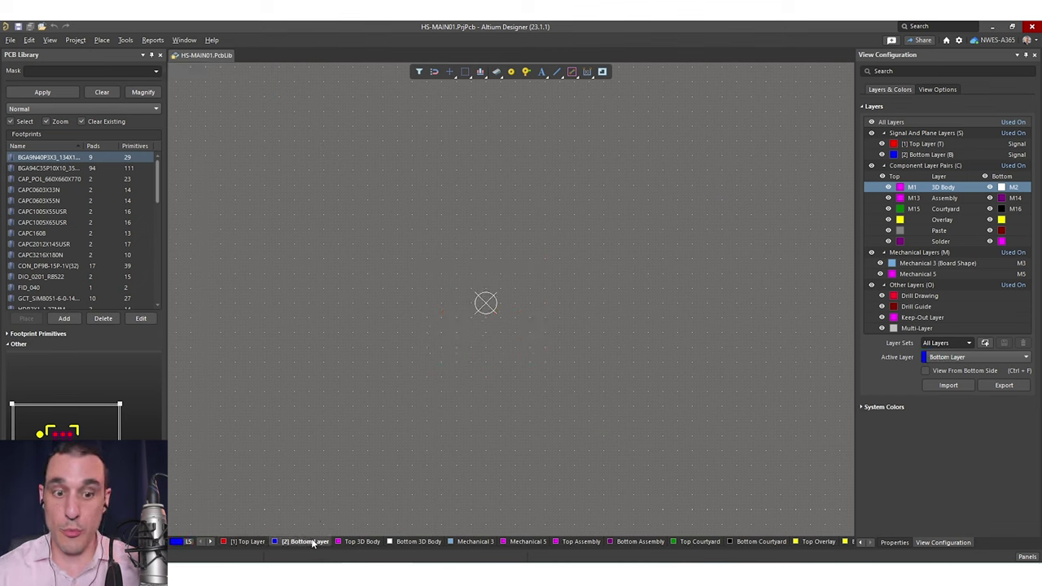
{"action": "left_click", "coordinate": [253, 541]}
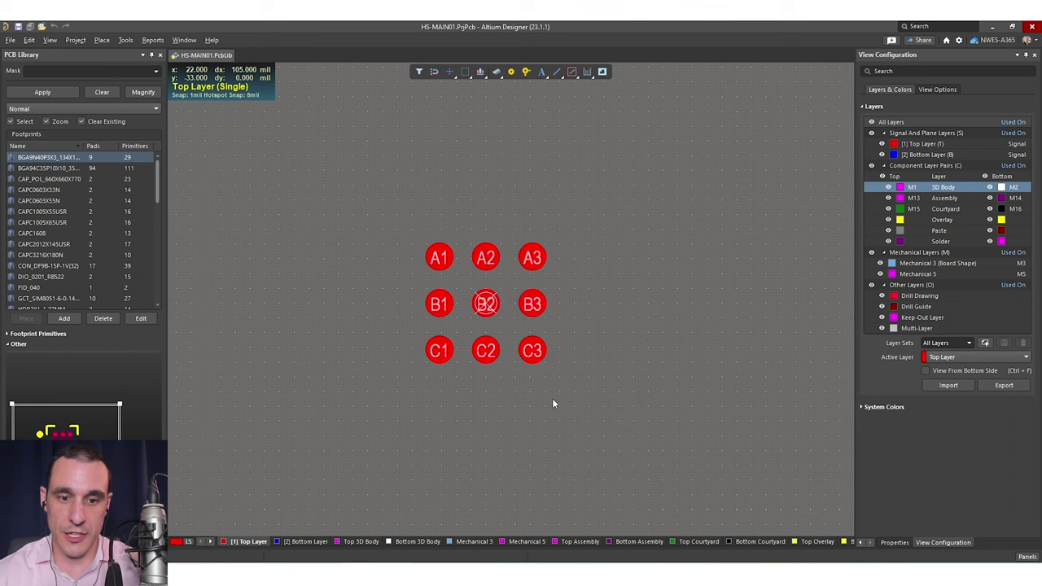
Step: Examine the component body on the Top 3D Body layer in 2D and as a 3D model, ending in the 2D view
{"action": "left_click", "coordinate": [353, 542]}
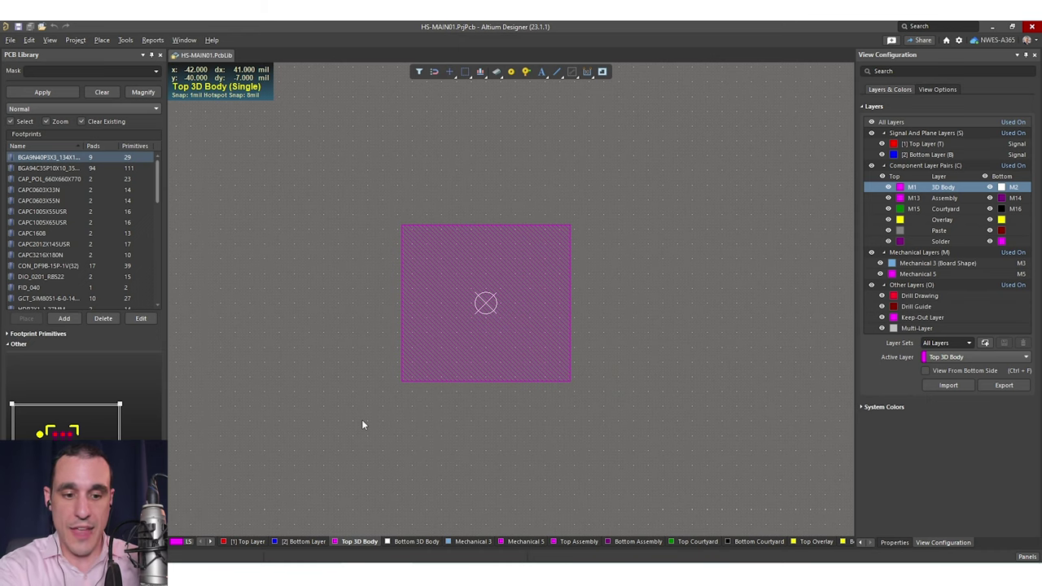
{"action": "key", "text": "3"}
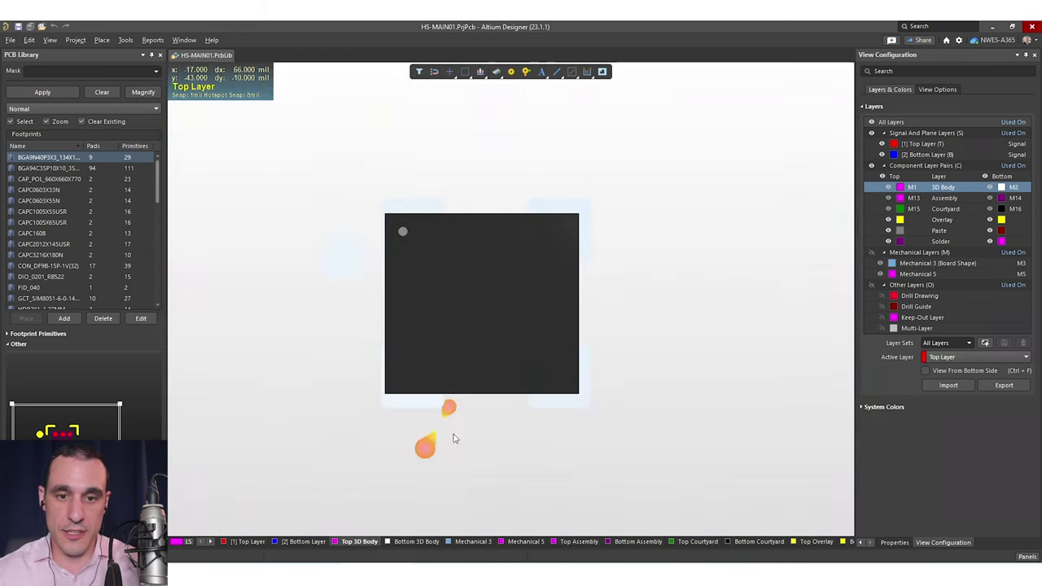
{"action": "right_click_drag", "start_coordinate": [548, 473], "coordinate": [437, 424], "text": "shift"}
{"action": "key", "text": "2"}
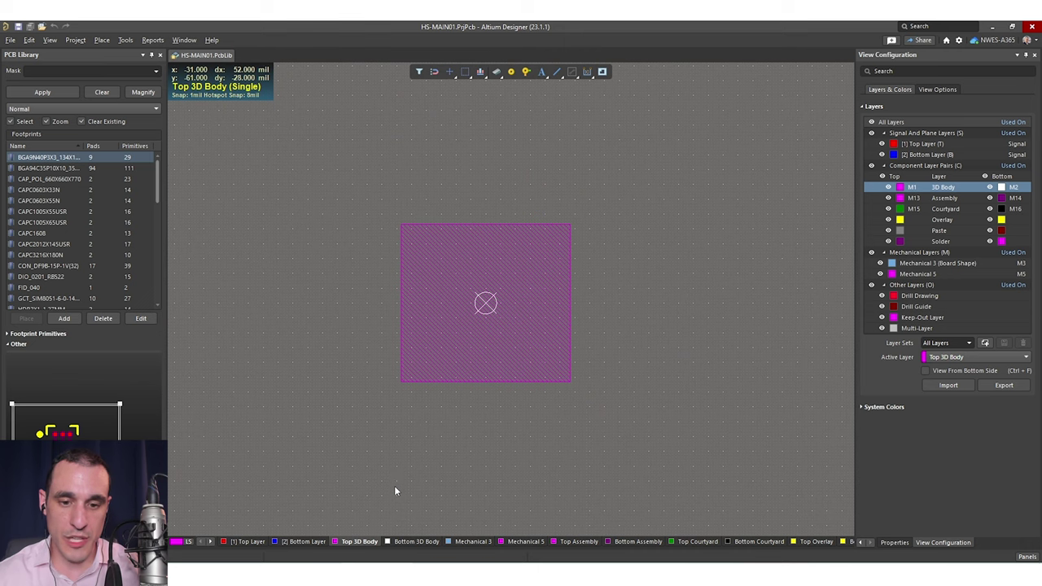
Step: Examine the Bottom 3D Body layer and inspect the BGA model from below and flipped in 3D, ending in the 2D view
{"action": "left_click", "coordinate": [415, 542]}
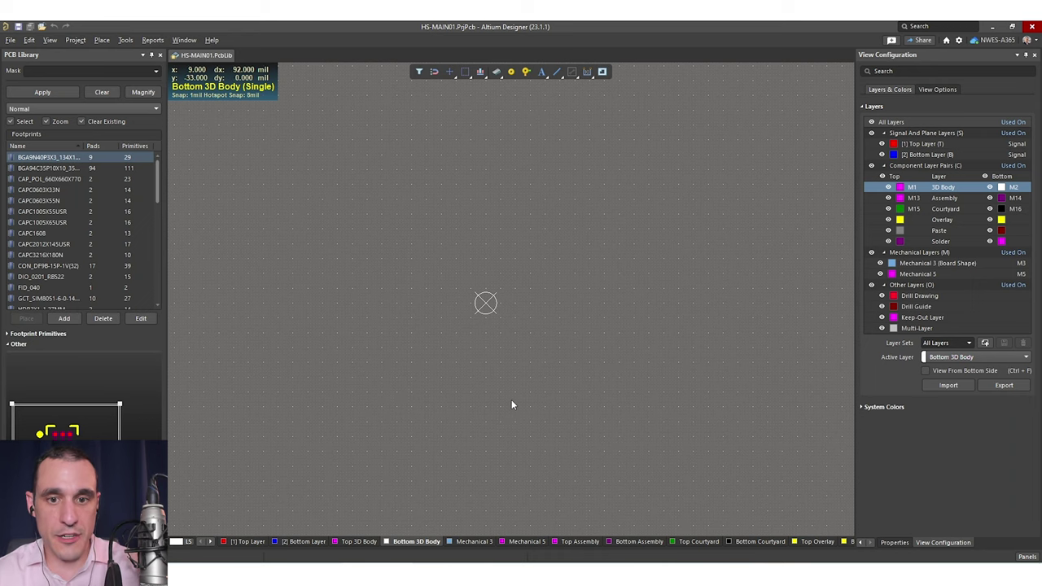
{"action": "key", "text": "3"}
{"action": "right_click_drag", "start_coordinate": [601, 418], "coordinate": [419, 353], "text": "shift"}
{"action": "right_click_drag", "start_coordinate": [684, 432], "coordinate": [650, 374], "text": "shift"}
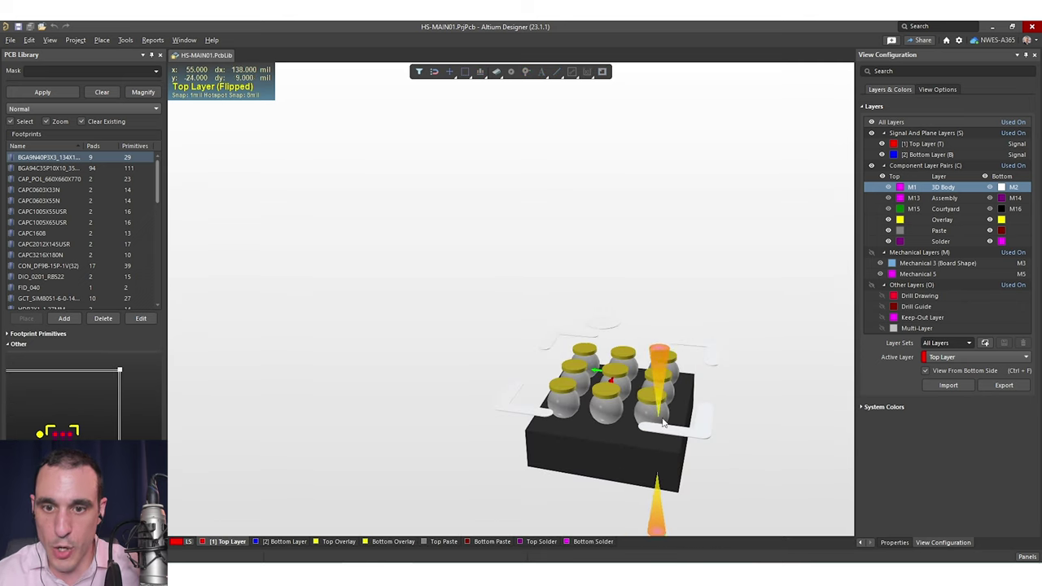
{"action": "right_click_drag", "start_coordinate": [601, 419], "coordinate": [624, 454], "text": "shift"}
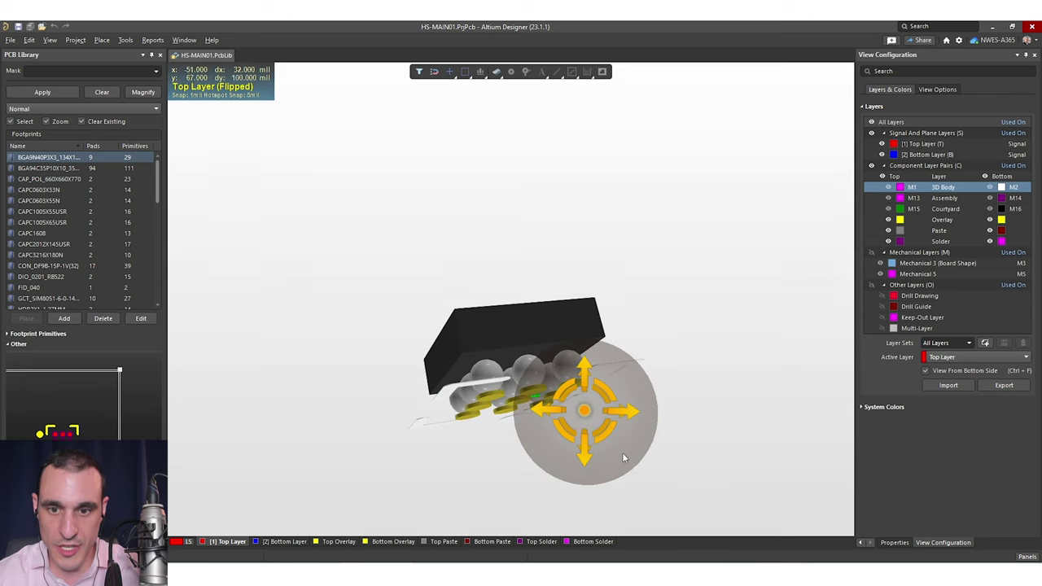
{"action": "right_click_drag", "start_coordinate": [583, 418], "coordinate": [593, 488], "text": "shift"}
{"action": "key", "text": "ctrl+f"}
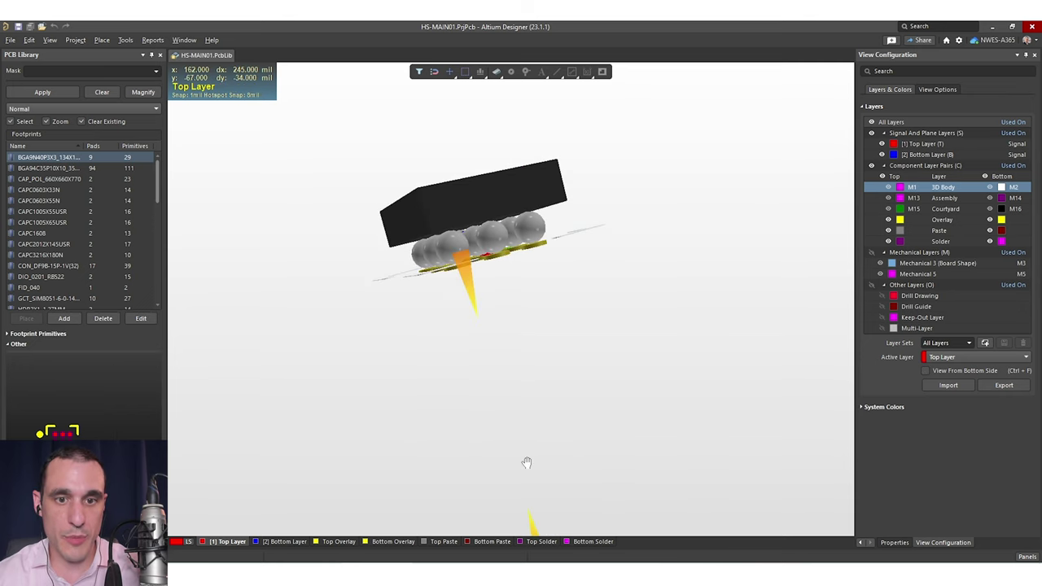
{"action": "key", "text": "2"}
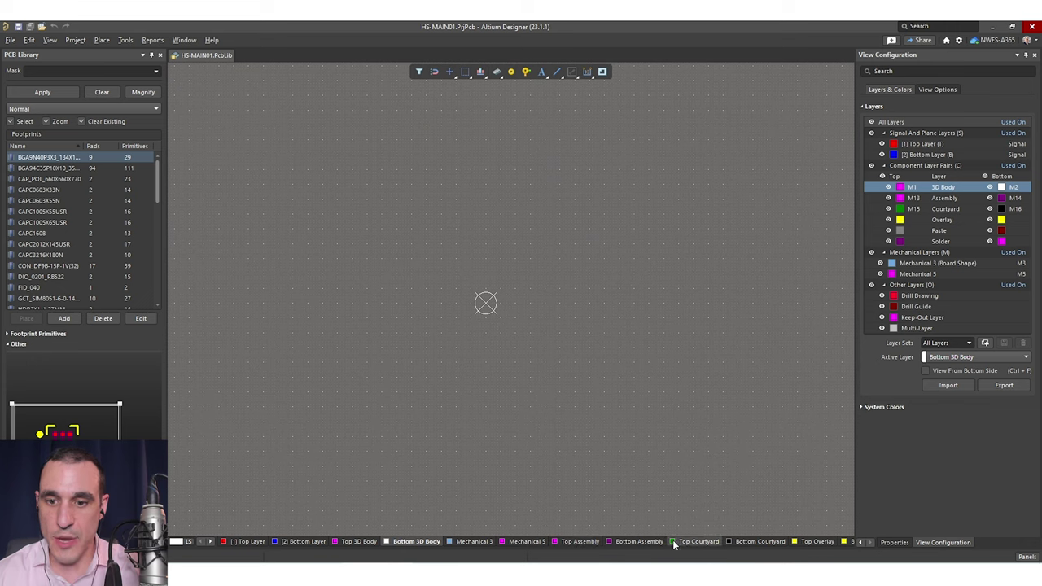
Step: Examine the Mechanical 3 layer on its own and compare the Top Assembly layer with the Top 3D Body layer
{"action": "left_click", "coordinate": [486, 544]}
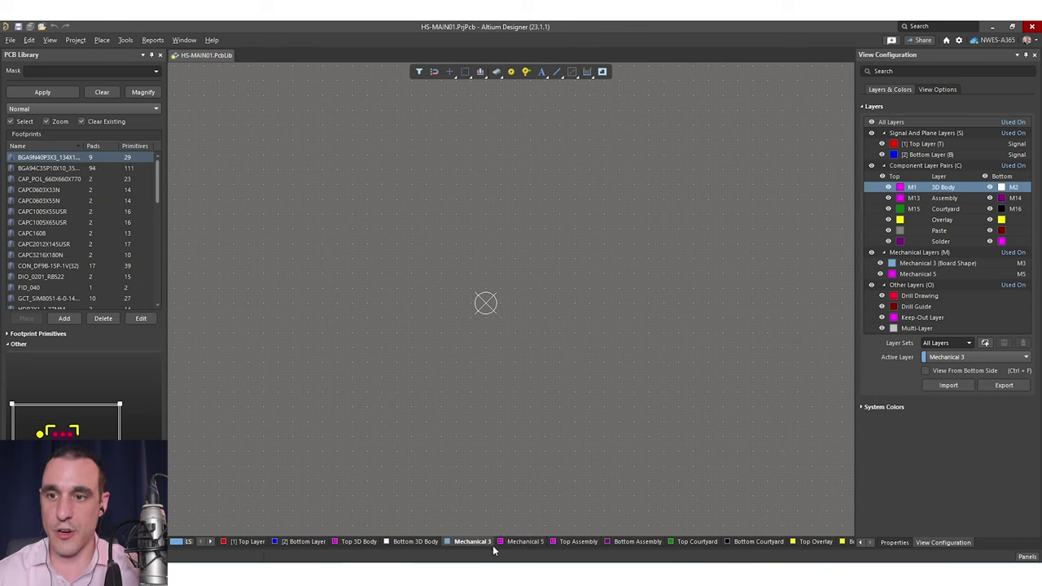
{"action": "key", "text": "shift+s"}
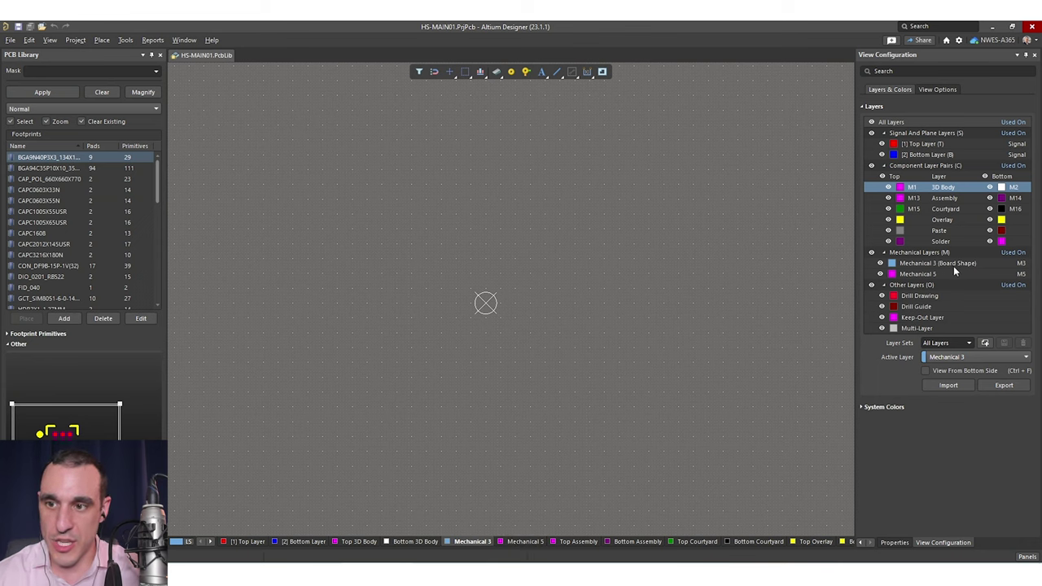
{"action": "left_click", "coordinate": [576, 542]}
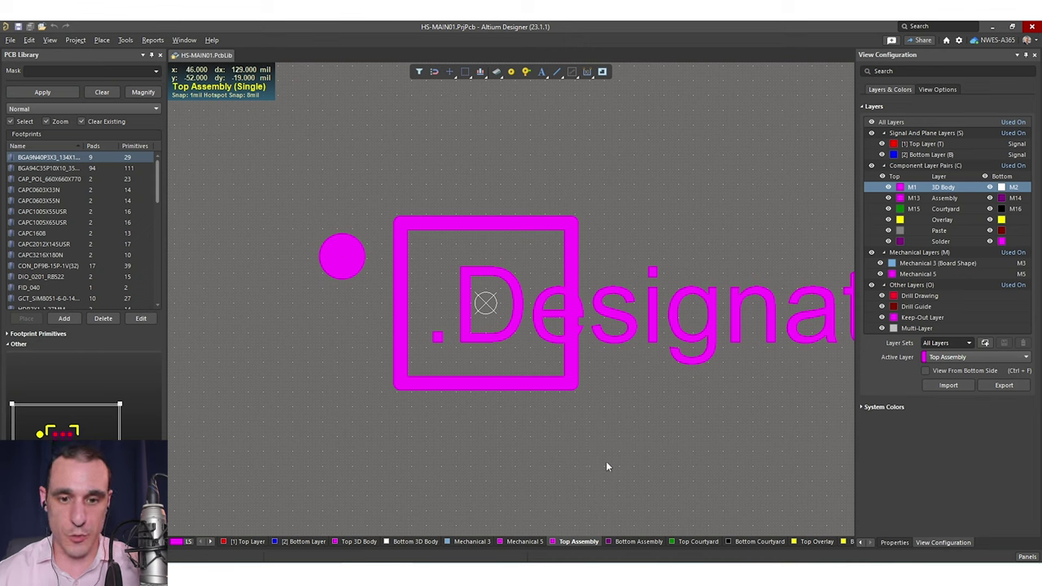
{"action": "left_click", "coordinate": [362, 542]}
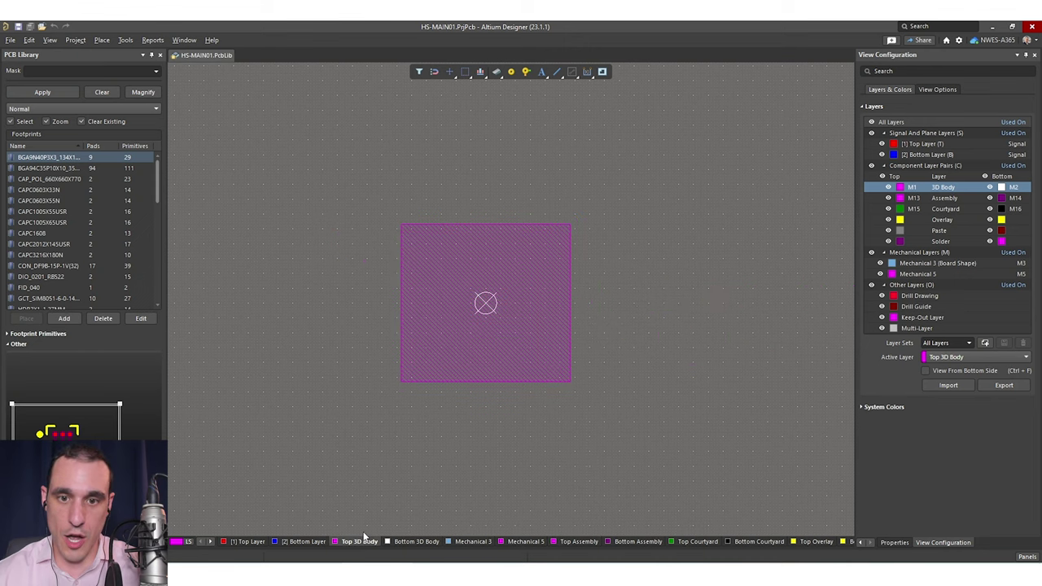
{"action": "left_click", "coordinate": [580, 542]}
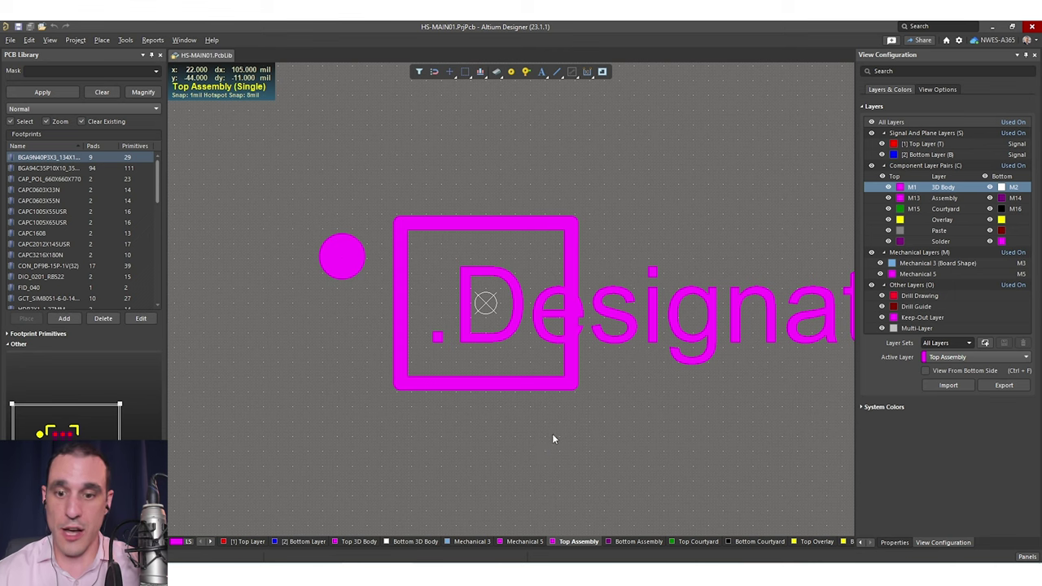
Step: Compare the contents of the Bottom 3D Body layer with the Bottom Assembly layer in single-layer mode
{"action": "left_click", "coordinate": [416, 542]}
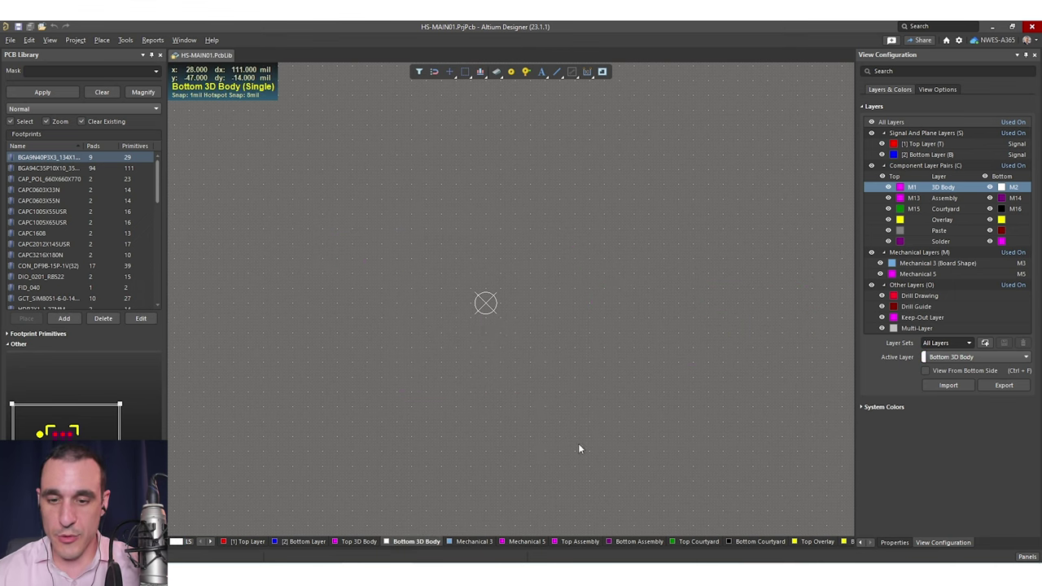
{"action": "left_click", "coordinate": [643, 541]}
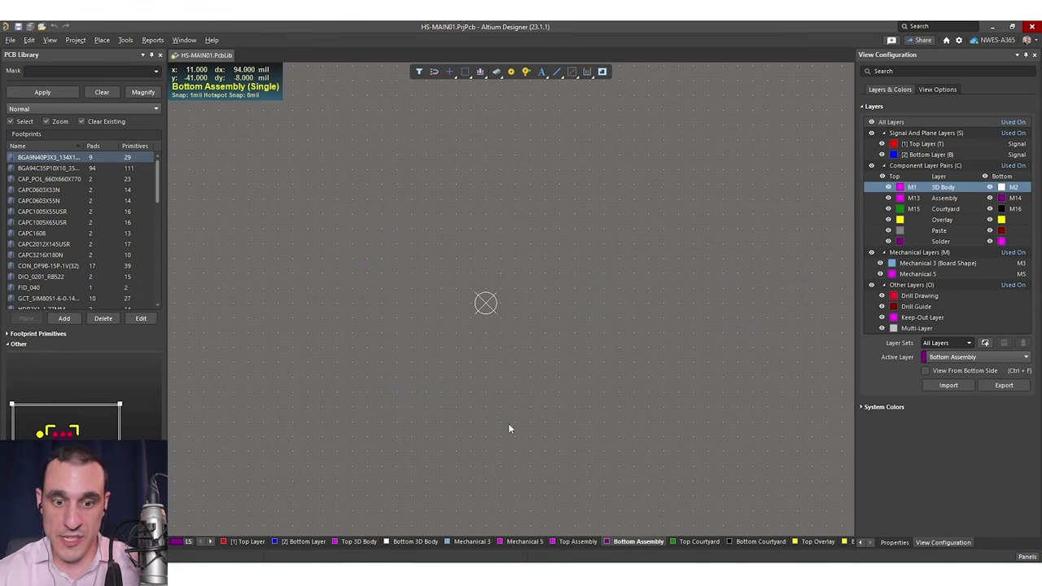
{"action": "left_click", "coordinate": [421, 542]}
{"action": "left_click", "coordinate": [629, 541]}
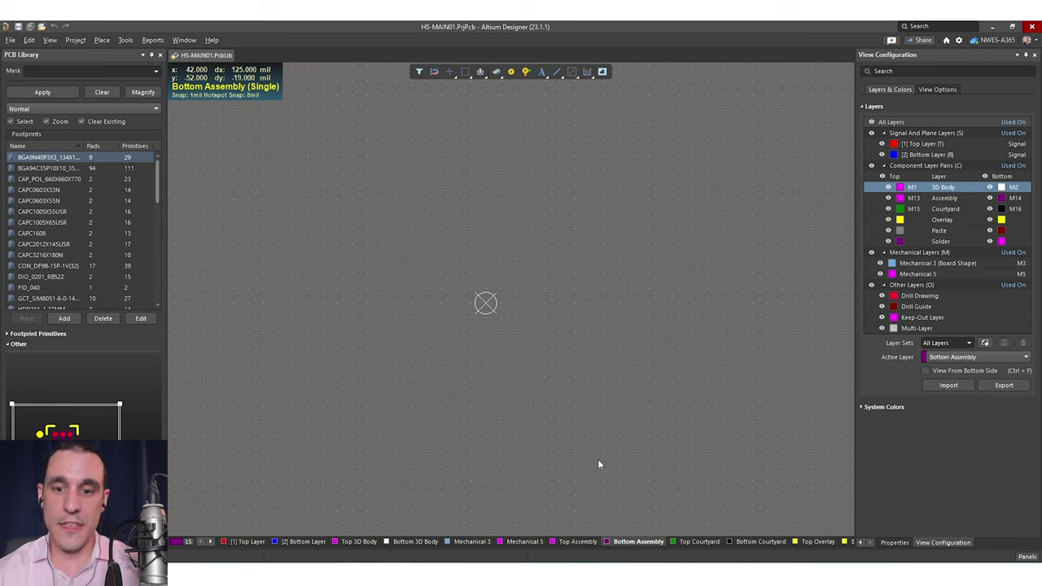
{"action": "left_click", "coordinate": [416, 541]}
{"action": "left_click", "coordinate": [628, 548]}
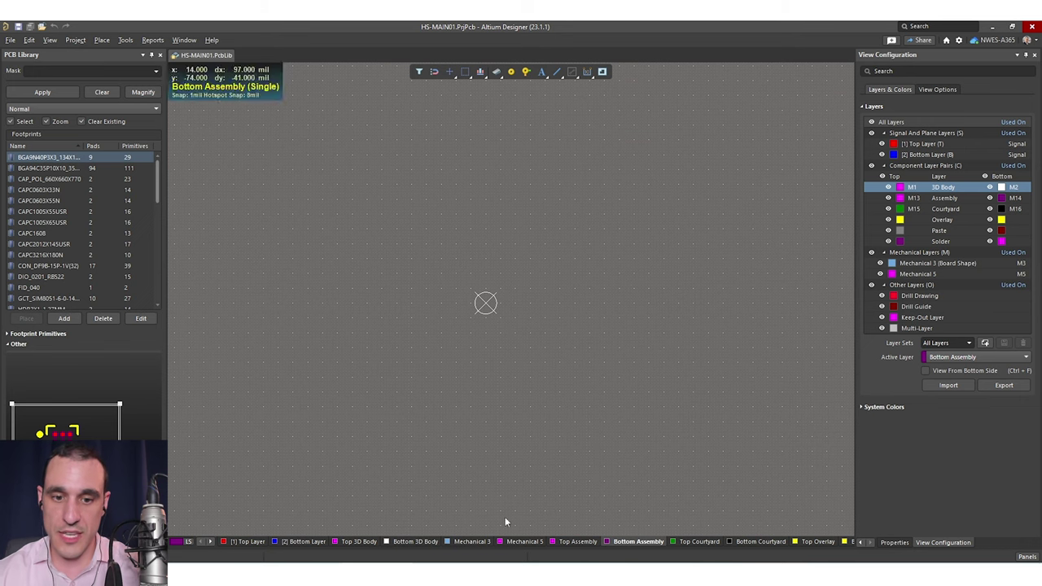
Step: Review the top and bottom 3D Body layers followed by the top and bottom Assembly layers, one layer at a time
{"action": "left_click", "coordinate": [365, 541]}
{"action": "left_click", "coordinate": [388, 543]}
{"action": "left_click", "coordinate": [365, 542]}
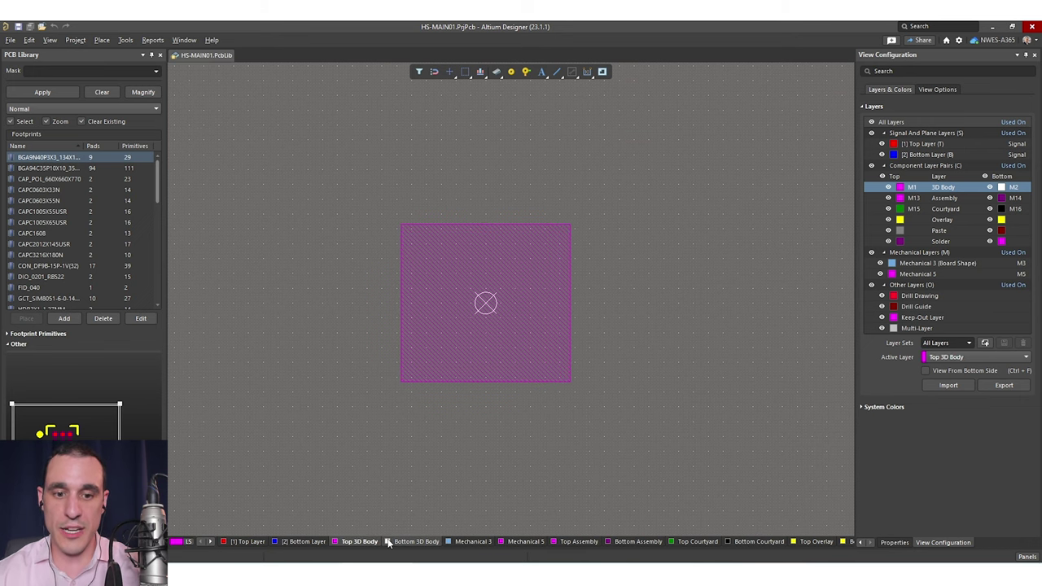
{"action": "left_click", "coordinate": [399, 542]}
{"action": "left_click", "coordinate": [580, 543]}
{"action": "left_click", "coordinate": [635, 542]}
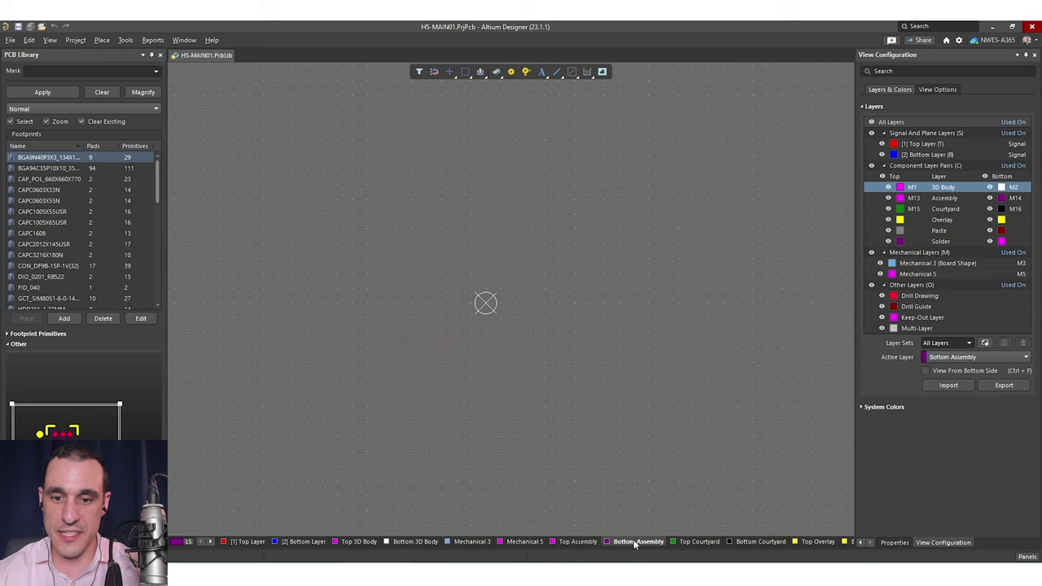
Step: Compare the two Assembly layers and examine the component outline and full .Designator text on Top Assembly
{"action": "left_click", "coordinate": [580, 543]}
{"action": "left_click", "coordinate": [635, 542]}
{"action": "left_click", "coordinate": [580, 542]}
{"action": "right_click_drag", "start_coordinate": [607, 507], "coordinate": [551, 486]}
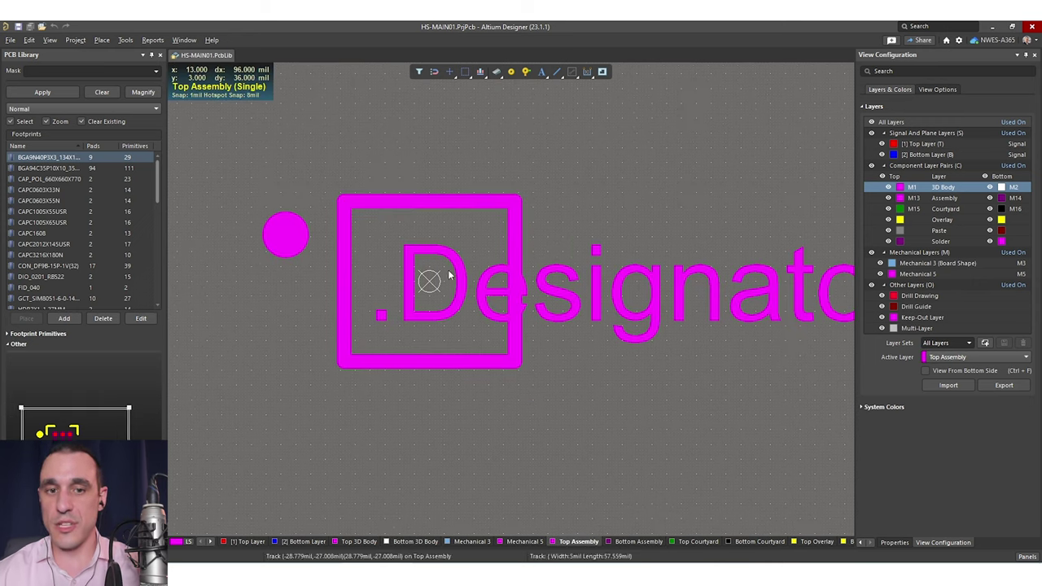
{"action": "scroll", "coordinate": [458, 283], "scroll_direction": "down", "scroll_amount": 3, "text": "ctrl"}
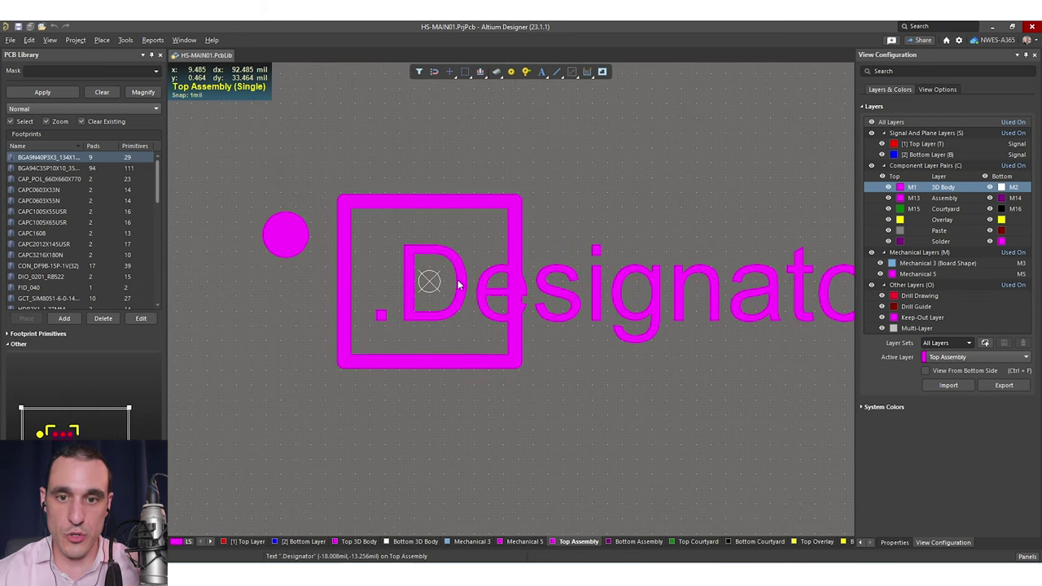
{"action": "right_click_drag", "start_coordinate": [530, 282], "coordinate": [470, 291]}
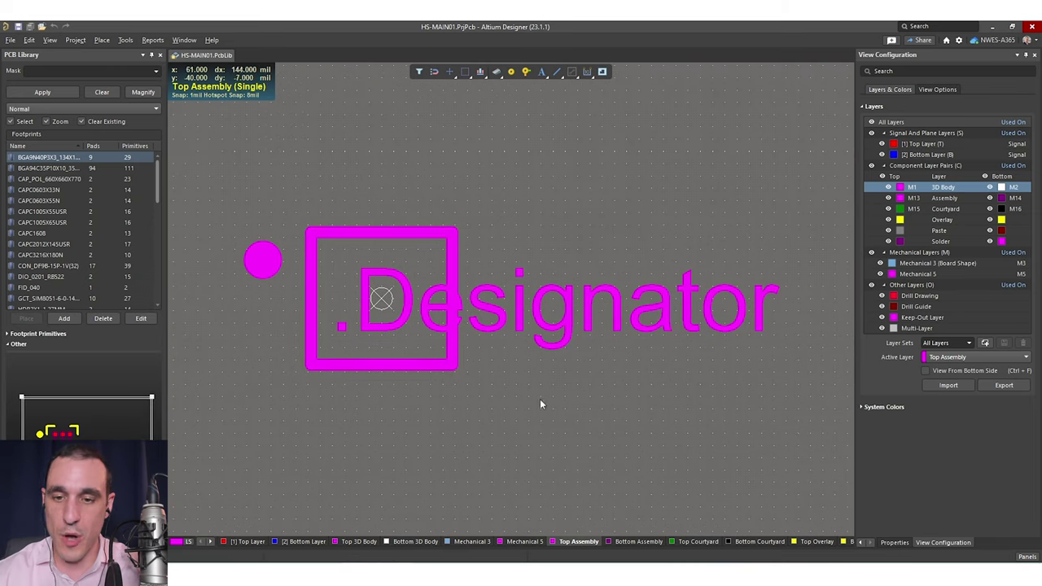
Step: Examine the courtyard outline alone on the Top Courtyard layer and restore the display of all layers
{"action": "left_click", "coordinate": [697, 542]}
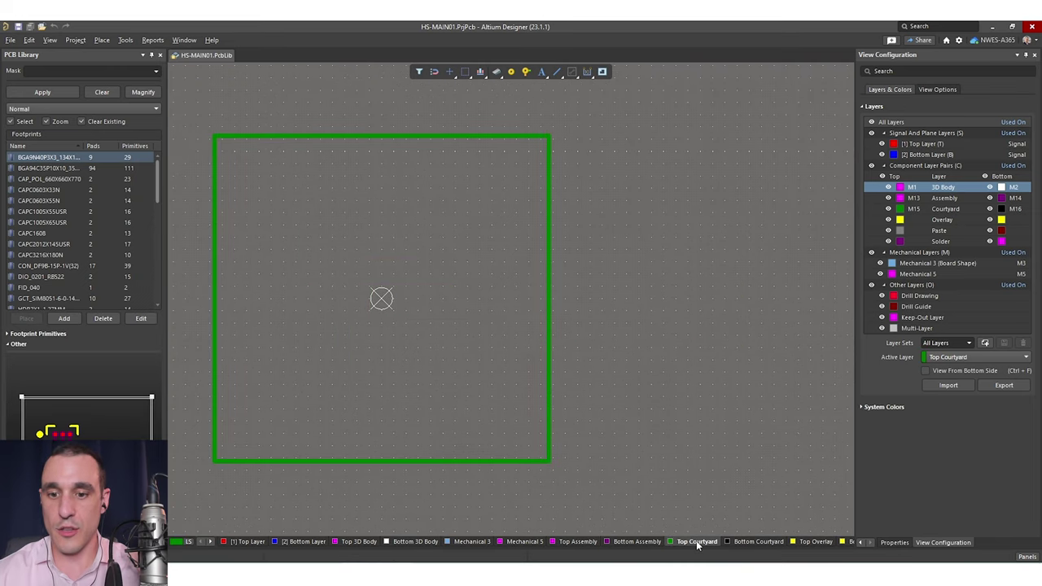
{"action": "right_click_drag", "start_coordinate": [635, 421], "coordinate": [695, 431]}
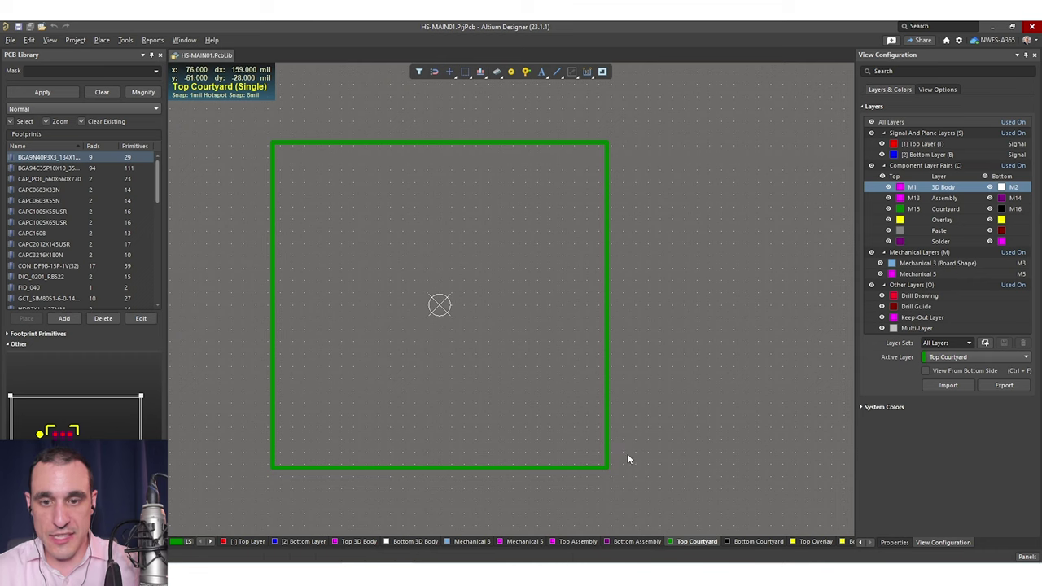
{"action": "key", "text": "shift+s"}
{"action": "right_click_drag", "start_coordinate": [637, 442], "coordinate": [726, 438]}
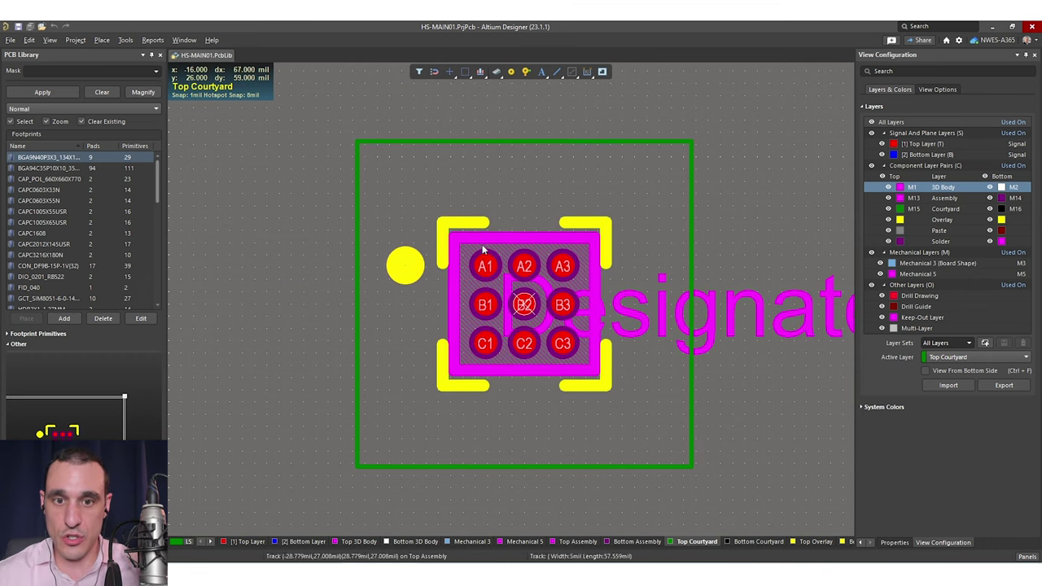
Step: Activate the Top 3D Body layer and measure the horizontal distance from the component body's right edge to the courtyard outline
{"action": "left_click", "coordinate": [374, 536]}
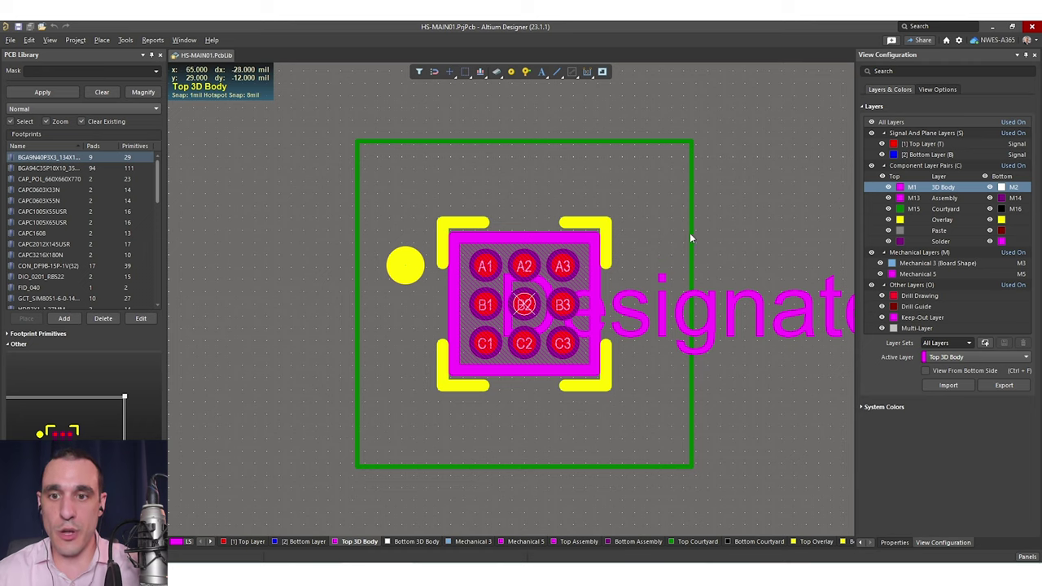
{"action": "right_click_drag", "start_coordinate": [742, 234], "coordinate": [625, 224]}
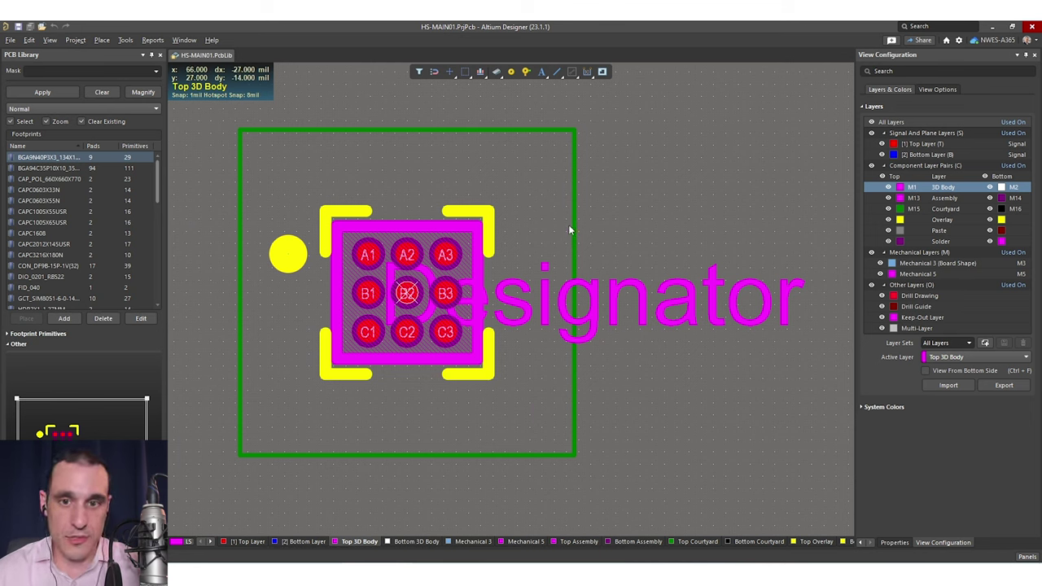
{"action": "key", "text": "ctrl+m"}
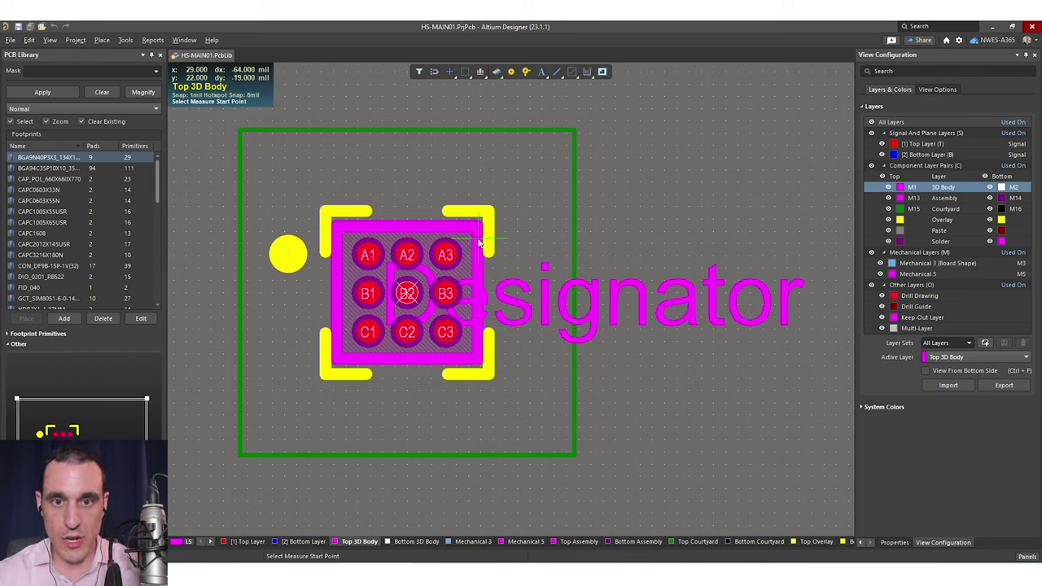
{"action": "left_click", "coordinate": [495, 240]}
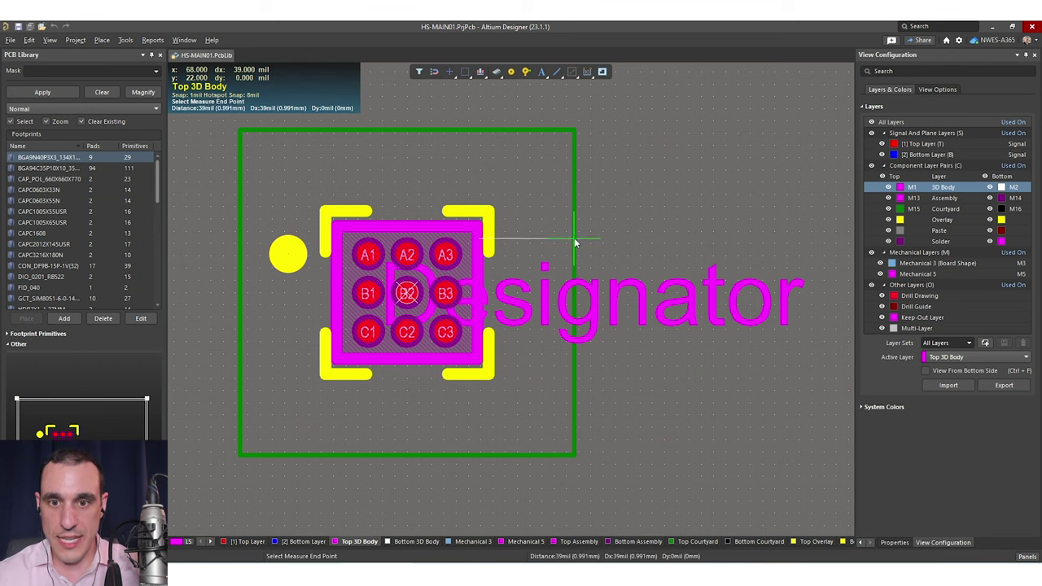
{"action": "left_click", "coordinate": [575, 242]}
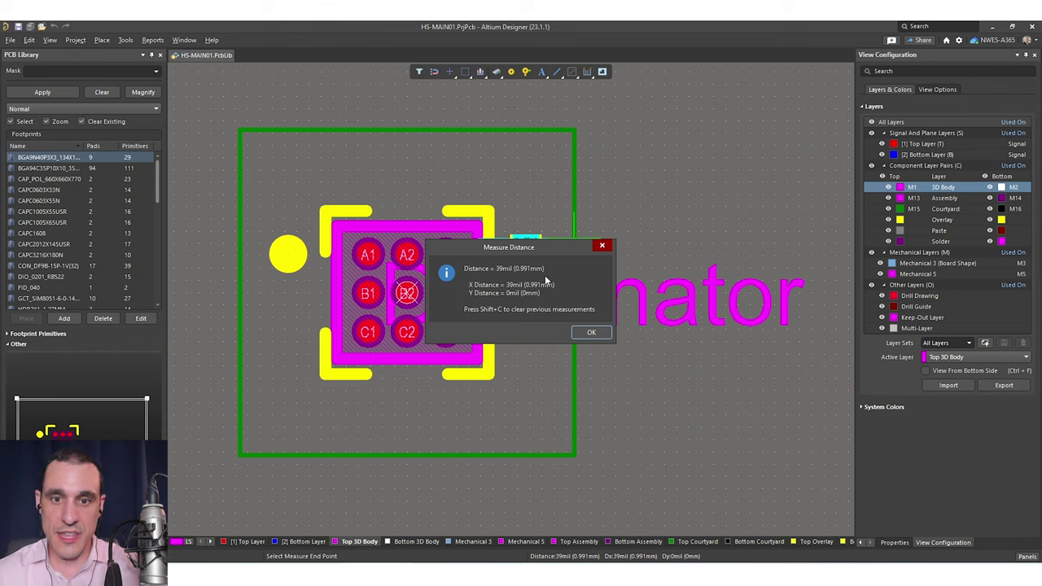
{"action": "key", "text": "Return"}
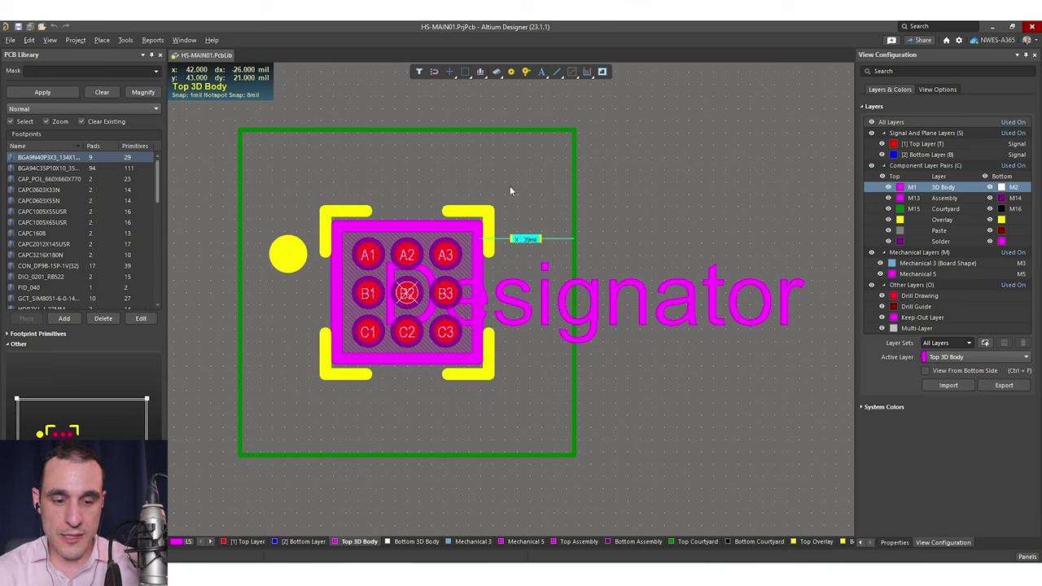
Step: Clear the measurement and check the Bottom Courtyard, Bottom Assembly and Bottom 3D Body layers one at a time in single-layer mode
{"action": "key", "text": "shift+c"}
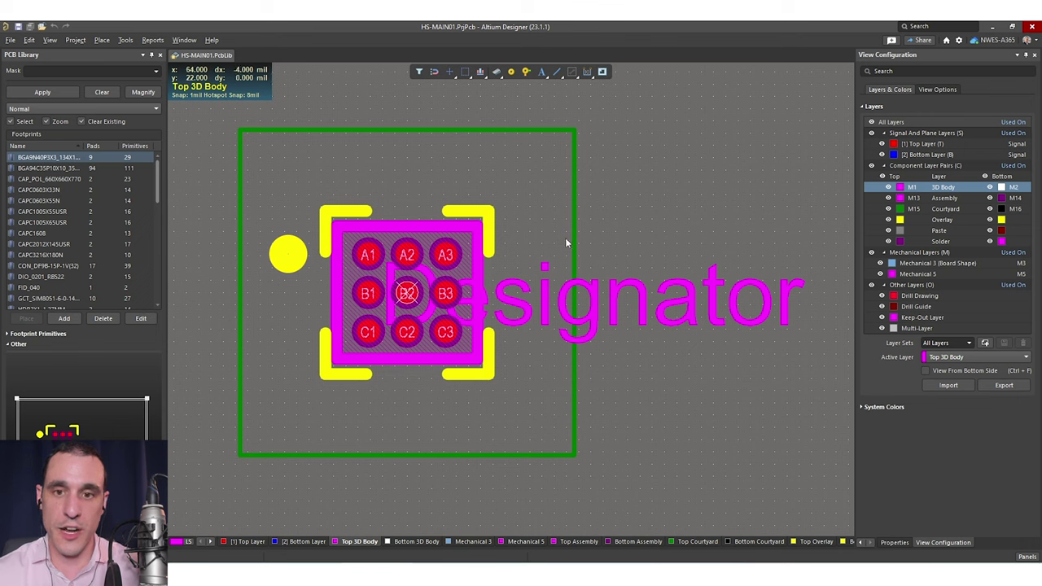
{"action": "left_click", "coordinate": [697, 542]}
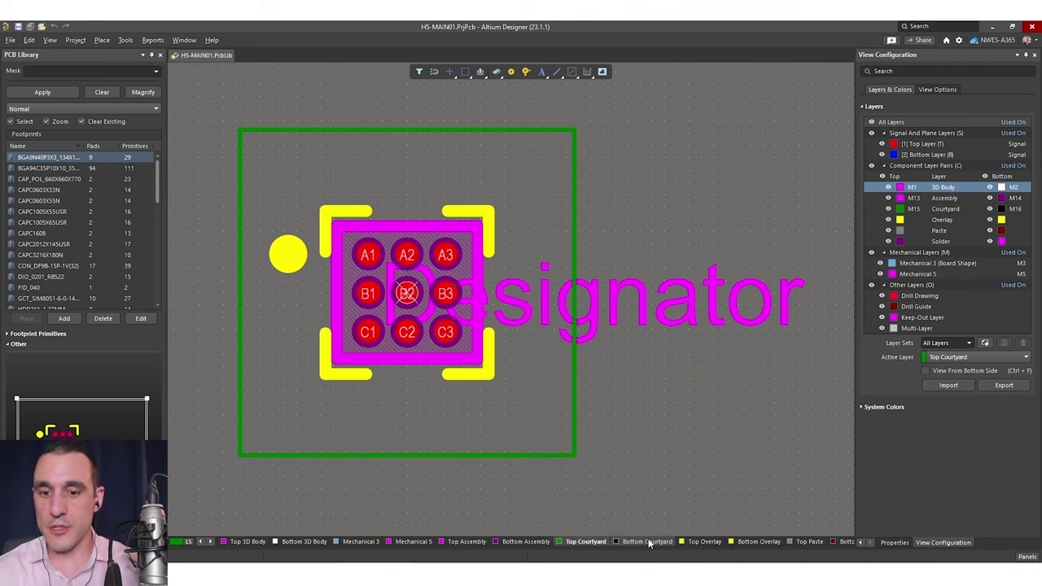
{"action": "left_click", "coordinate": [649, 542]}
{"action": "key", "text": "shift+s"}
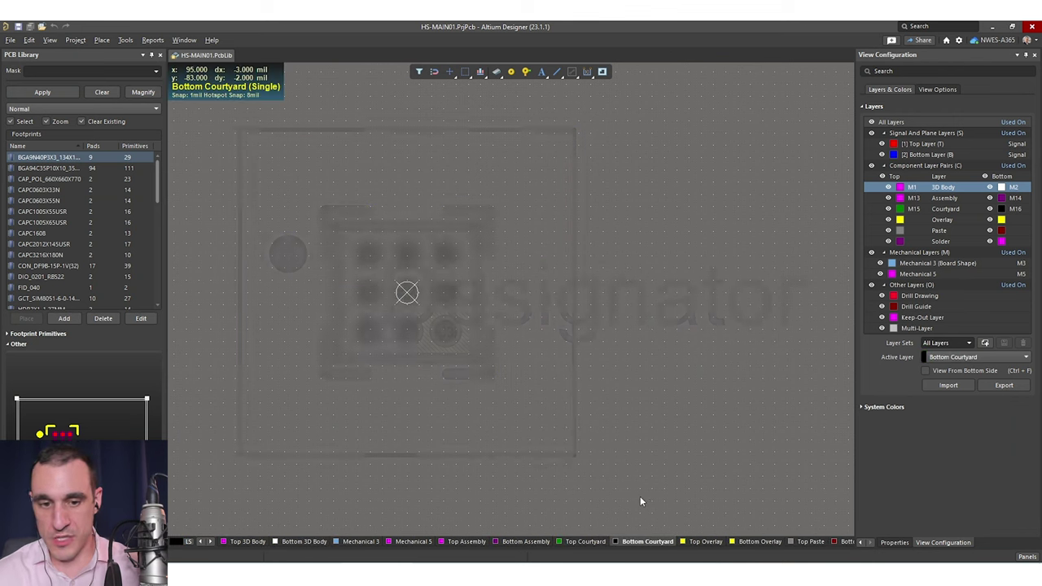
{"action": "left_click", "coordinate": [526, 542]}
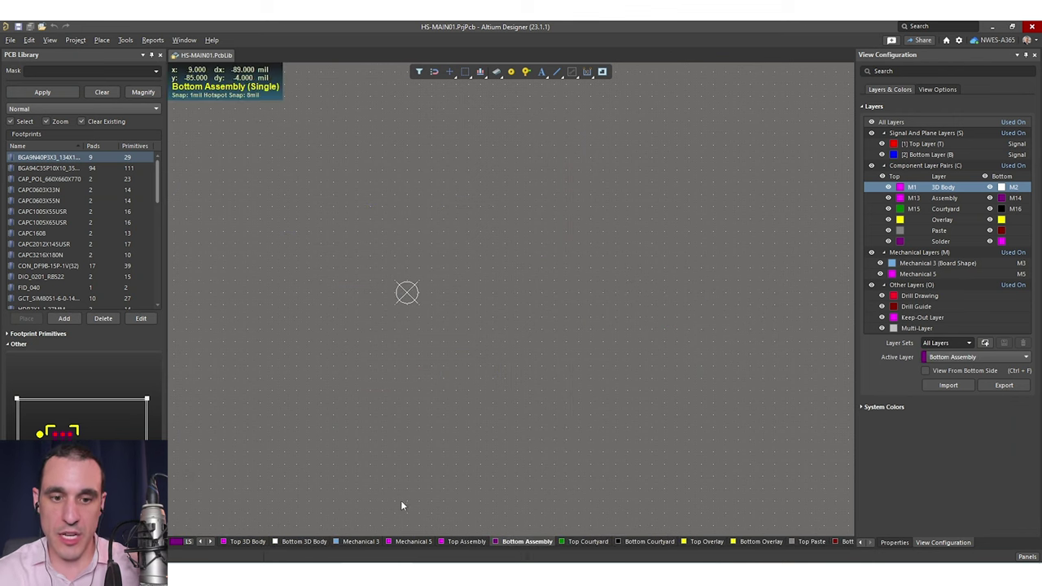
{"action": "left_click", "coordinate": [307, 541]}
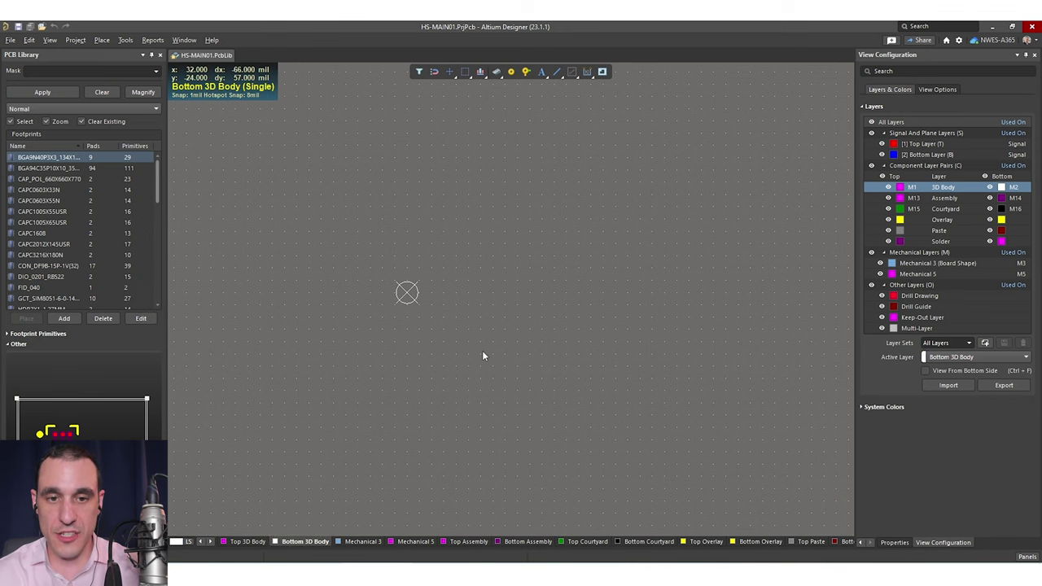
{"action": "left_click", "coordinate": [668, 542]}
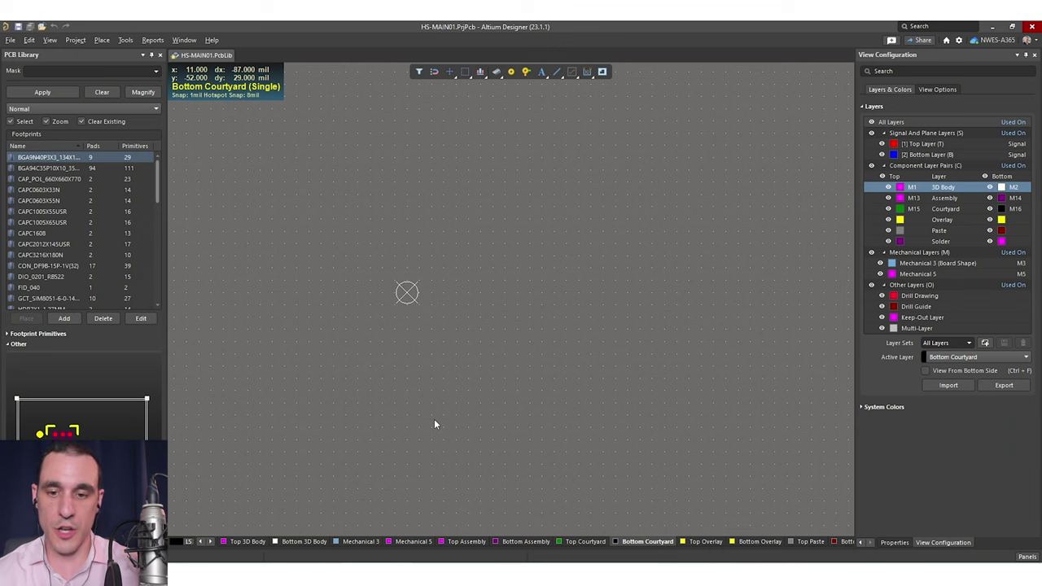
{"action": "key", "text": "shift+s"}
Step: Compare the Top Overlay and Bottom Overlay layers in single-layer mode and restore the display of all layers
{"action": "left_click", "coordinate": [707, 542]}
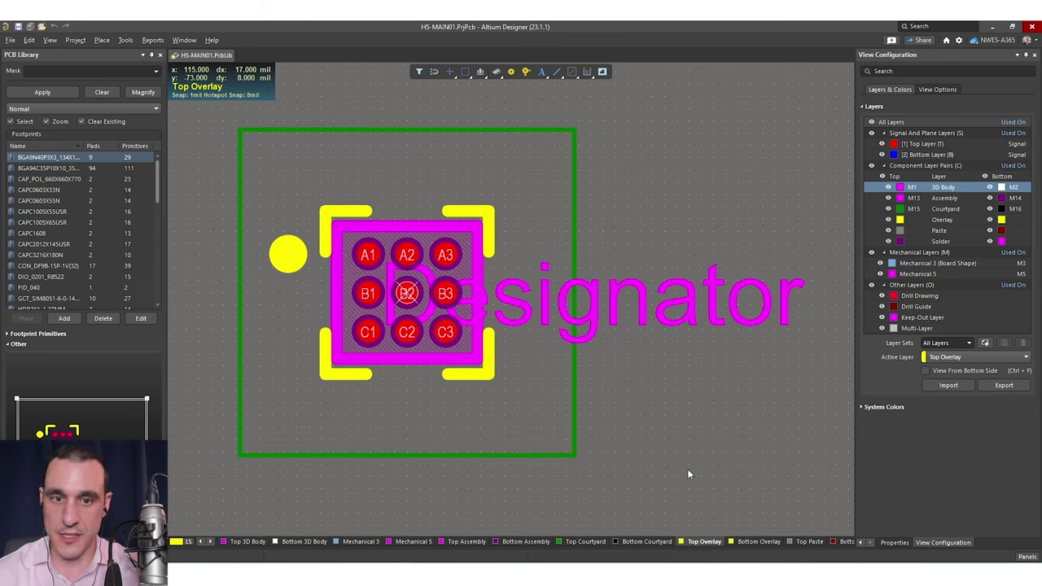
{"action": "key", "text": "shift+s"}
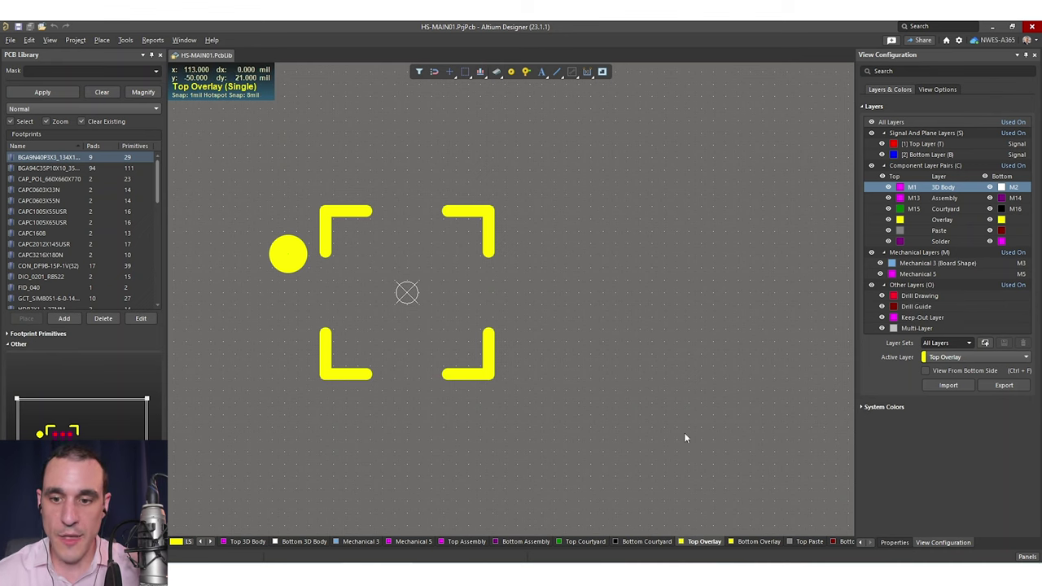
{"action": "left_click", "coordinate": [760, 542]}
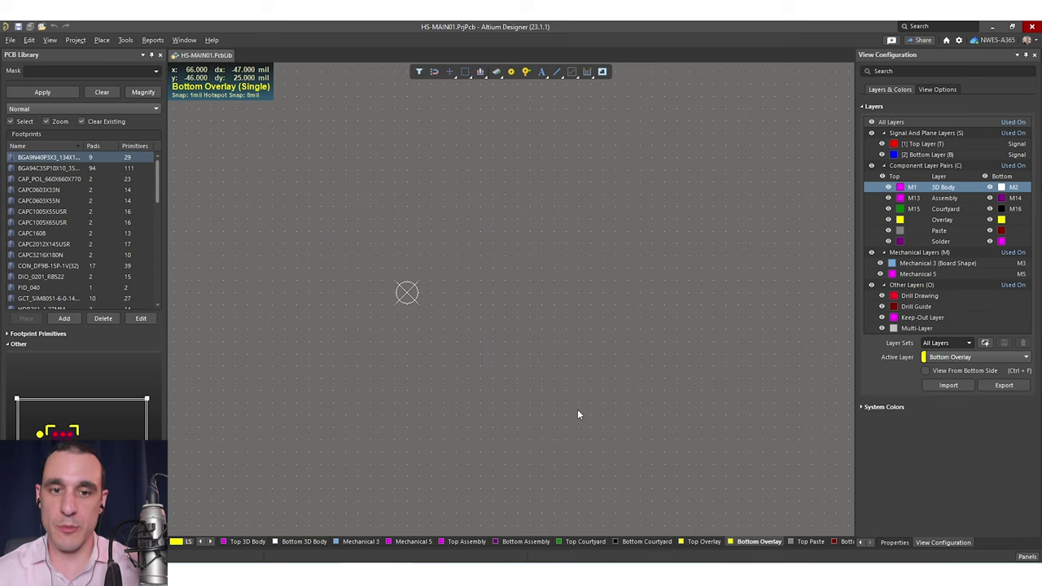
{"action": "left_click", "coordinate": [702, 542]}
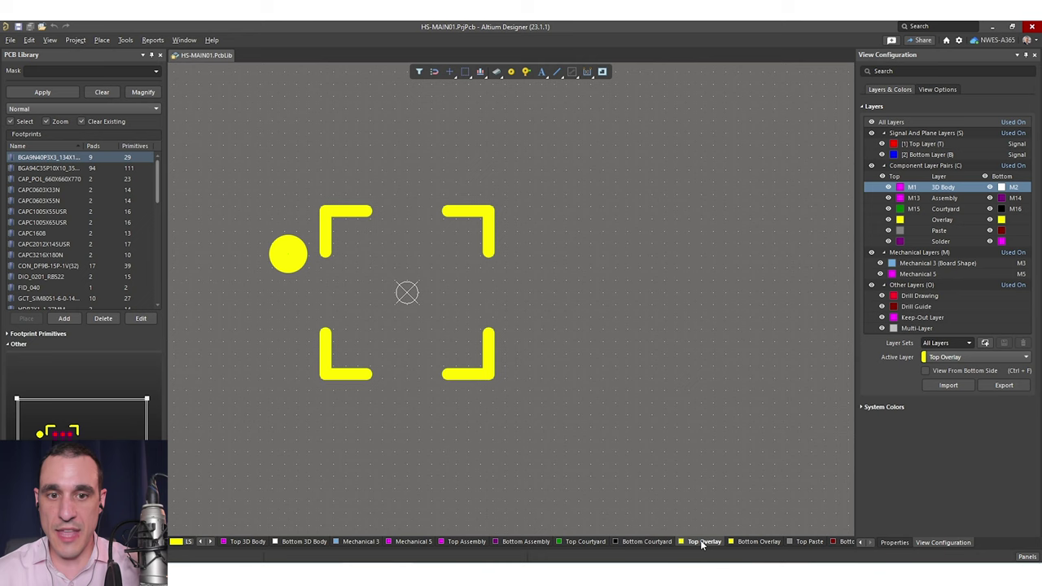
{"action": "left_click", "coordinate": [761, 541]}
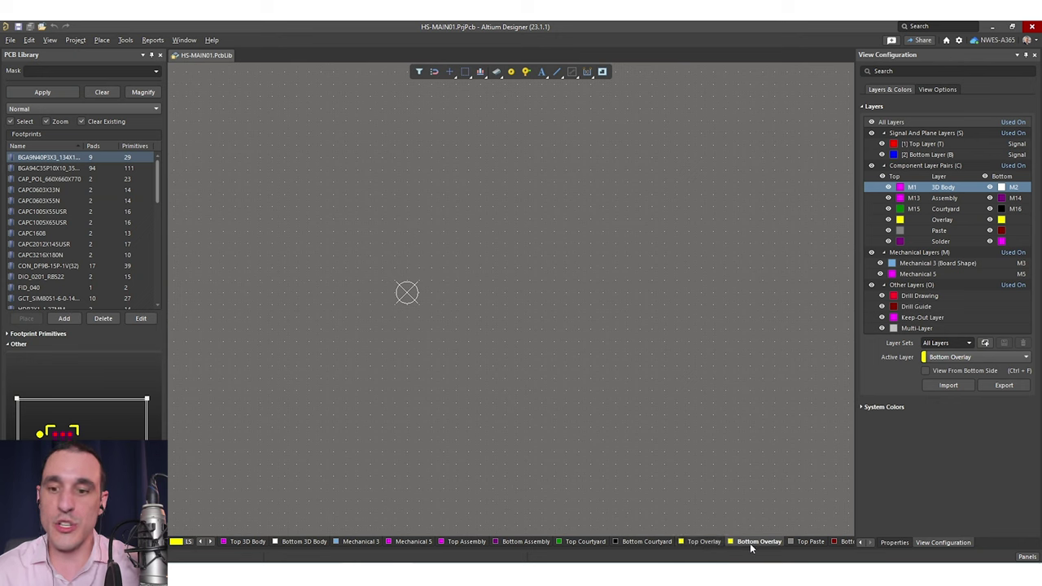
{"action": "left_click", "coordinate": [701, 543]}
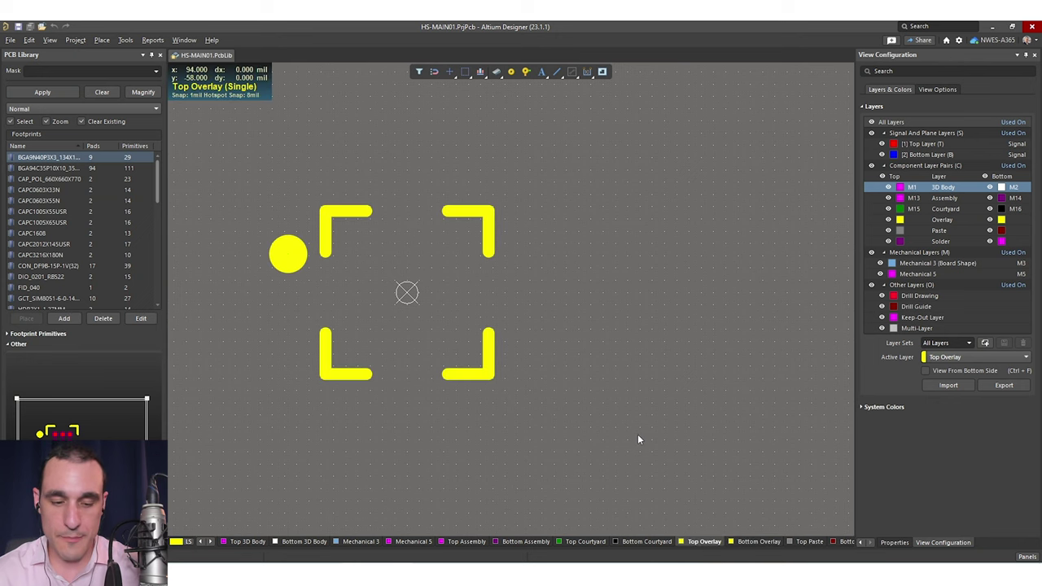
{"action": "key", "text": "shift+s"}
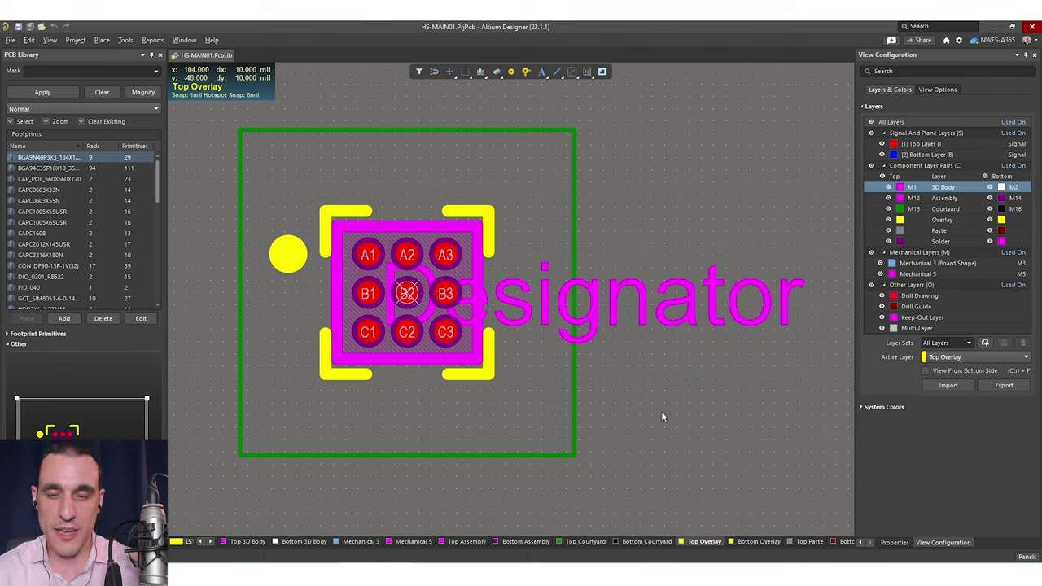
Step: Try moving the footprint's upper-right silkscreen corner mark onto the upper-right corner of the courtyard outline, and undo the move
{"action": "left_click_drag", "start_coordinate": [599, 116], "coordinate": [524, 160]}
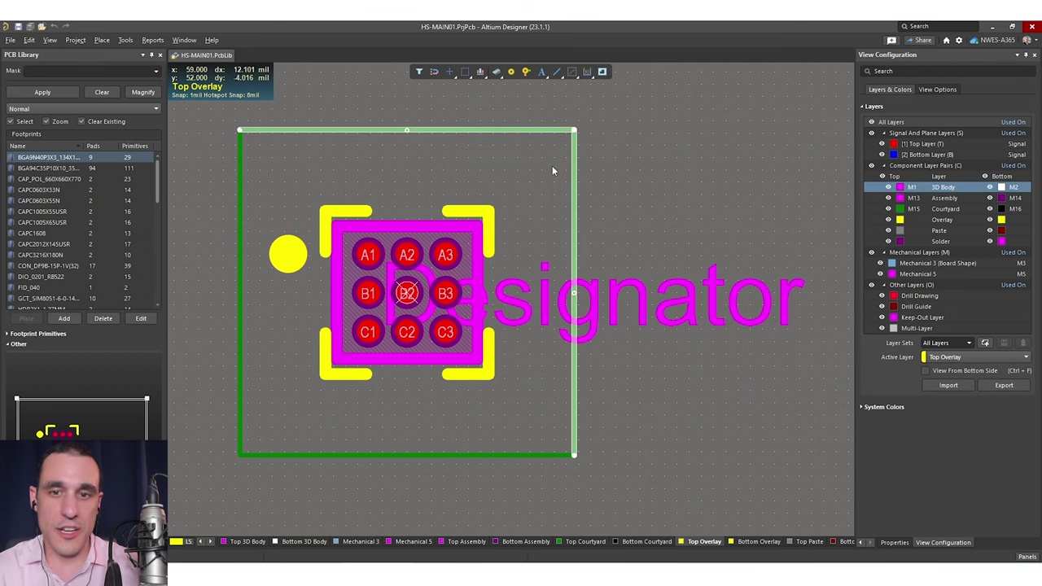
{"action": "left_click", "coordinate": [635, 160]}
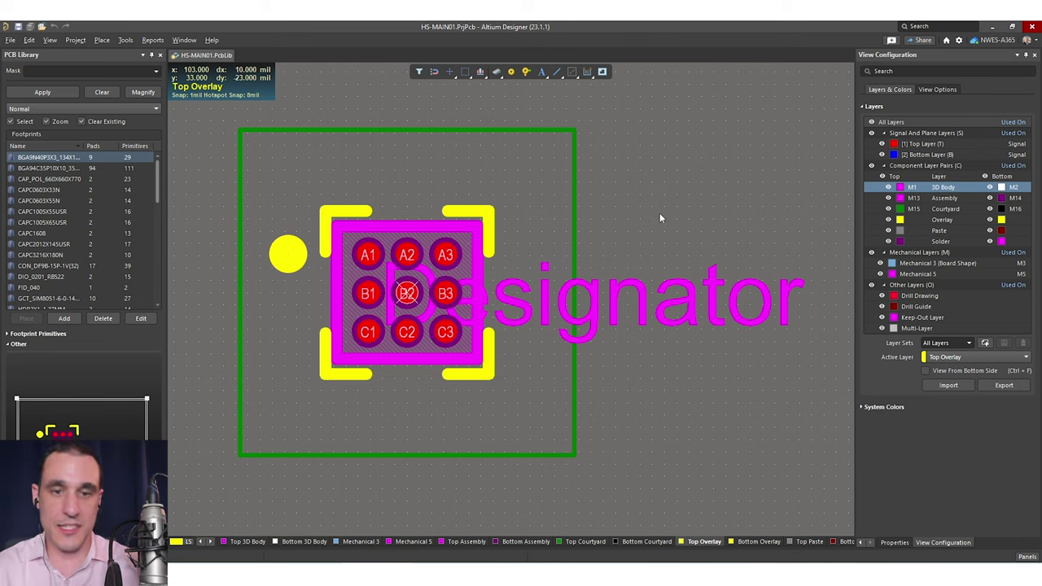
{"action": "left_click", "coordinate": [473, 216]}
{"action": "left_click", "coordinate": [488, 228], "text": "shift"}
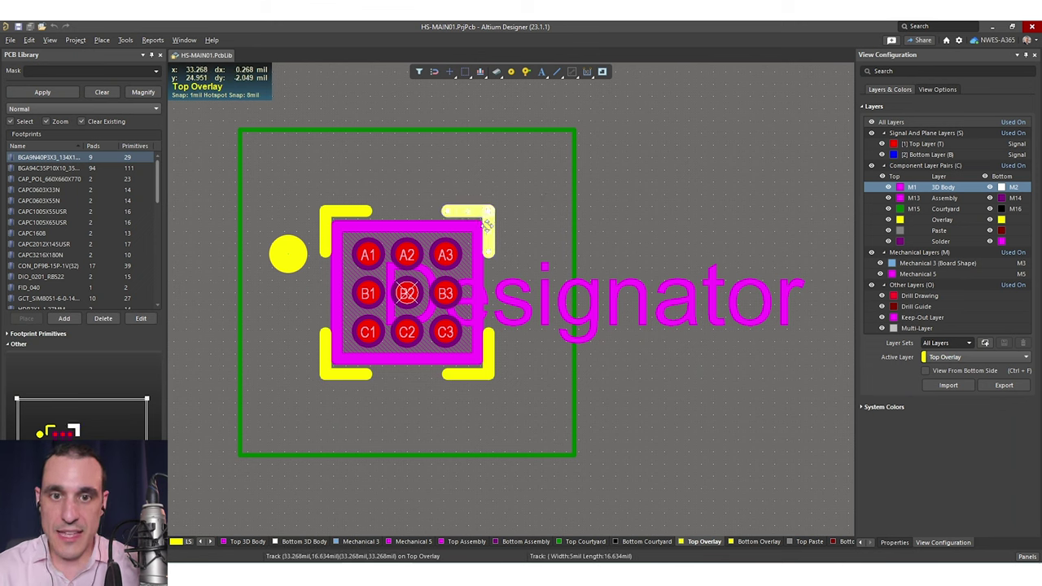
{"action": "left_click_drag", "start_coordinate": [488, 228], "coordinate": [574, 150]}
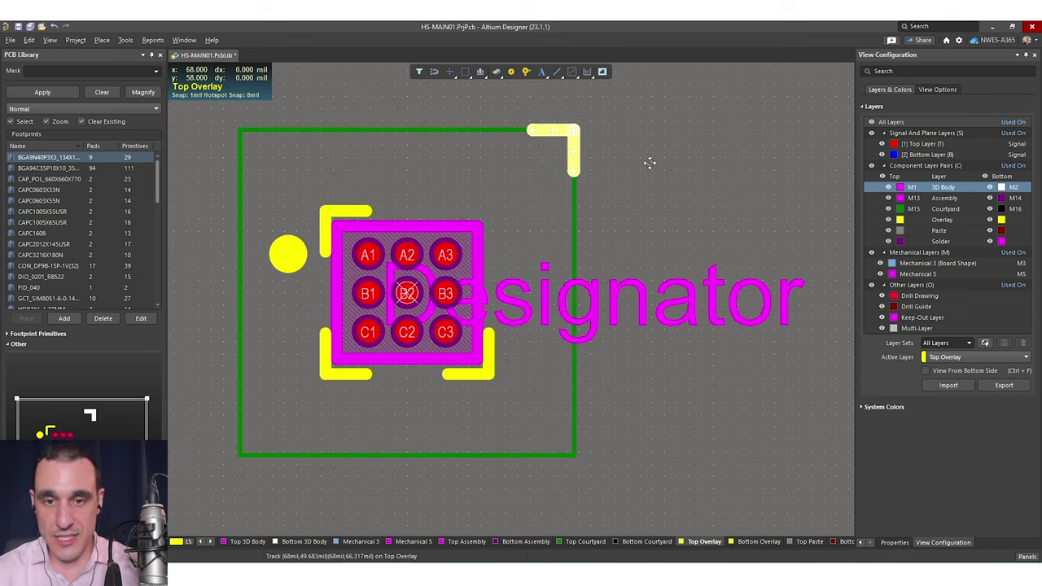
{"action": "key", "text": "ctrl+z"}
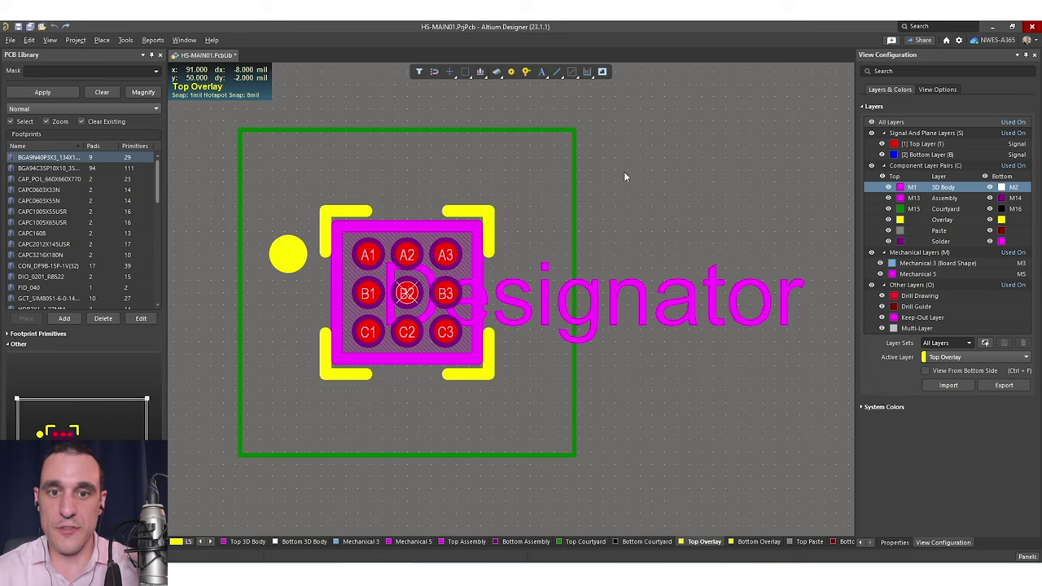
Step: Examine the silkscreen and courtyard outlines of the capacitor footprints from CAP_POL_660X660X770 through CAPC1608 in the library
{"action": "left_click", "coordinate": [61, 178]}
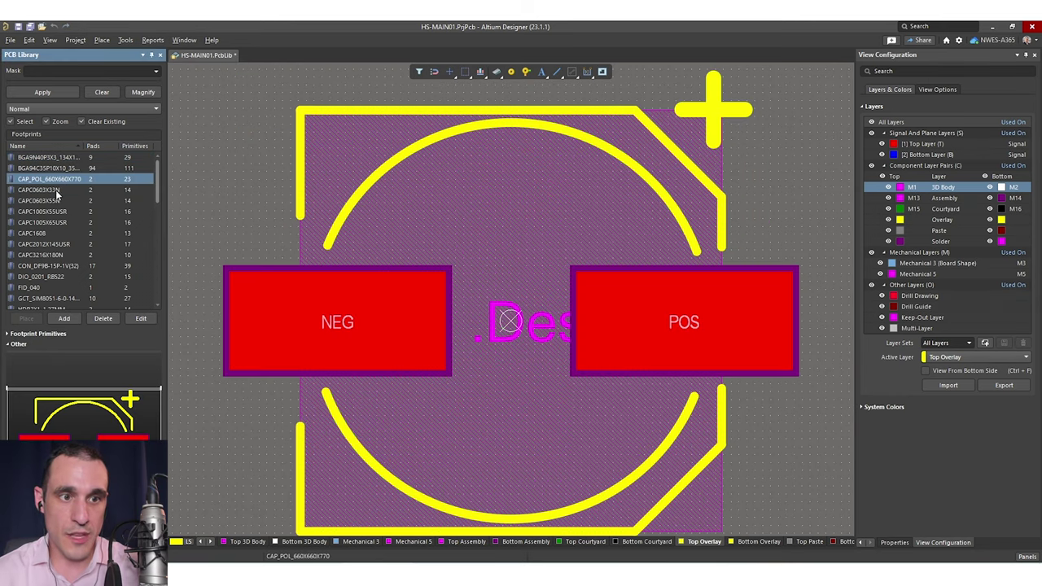
{"action": "left_click", "coordinate": [55, 192]}
{"action": "key", "text": "Up"}
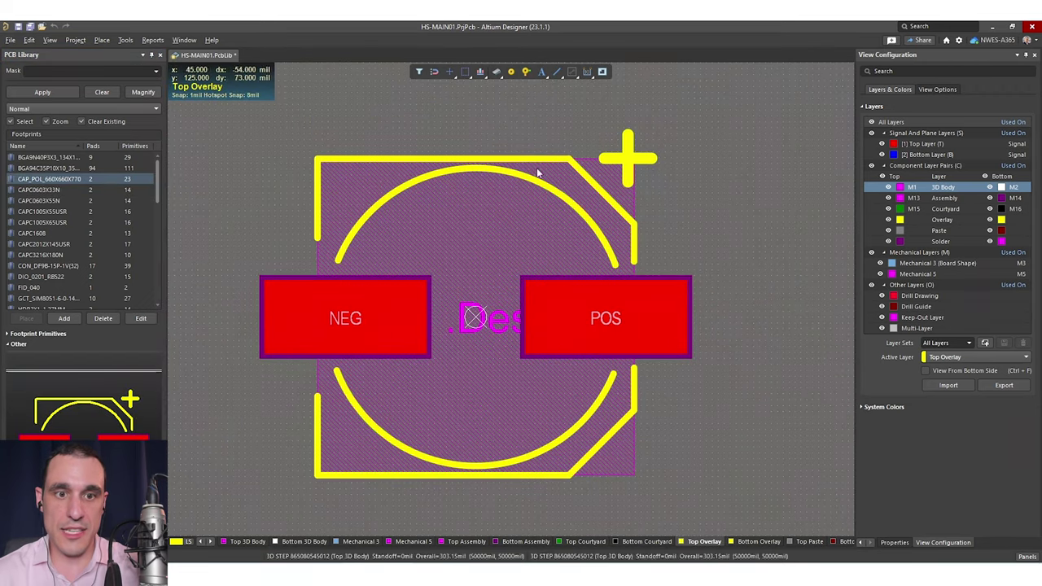
{"action": "left_click", "coordinate": [50, 190]}
{"action": "left_click", "coordinate": [53, 200]}
{"action": "left_click", "coordinate": [55, 210]}
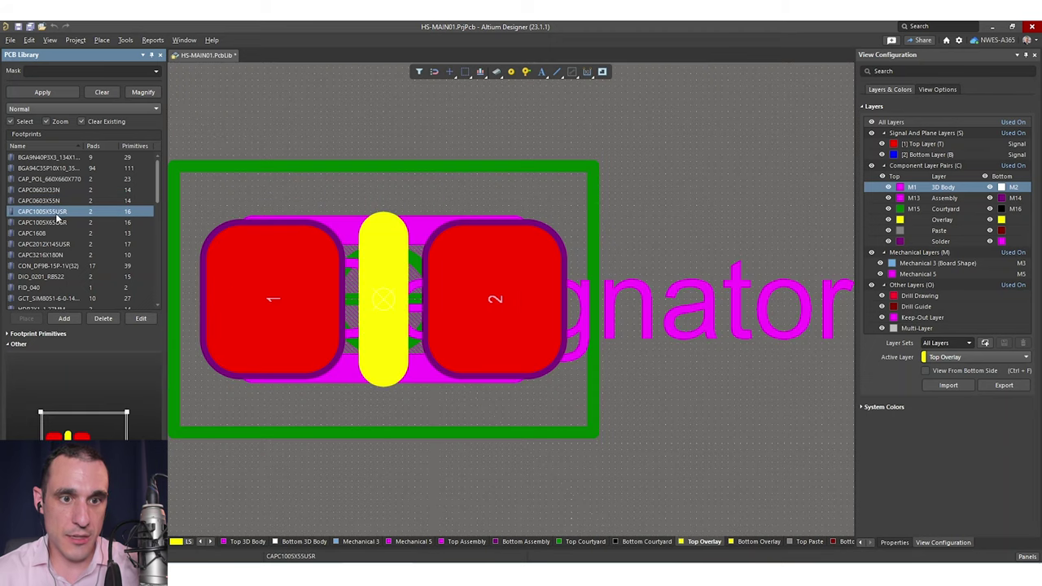
{"action": "left_click", "coordinate": [56, 222]}
{"action": "left_click", "coordinate": [56, 233]}
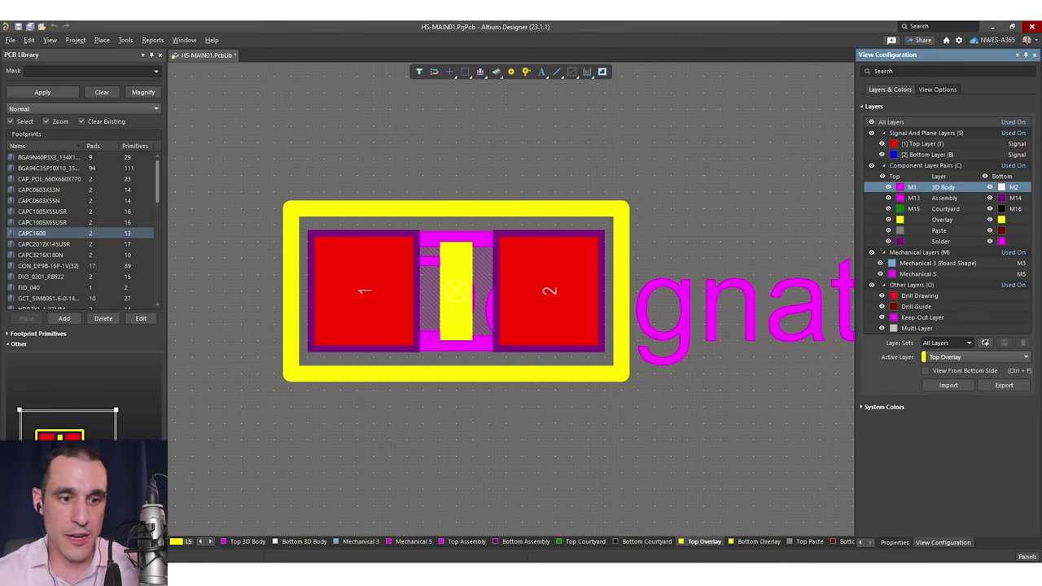
{"action": "left_click", "coordinate": [21, 561]}
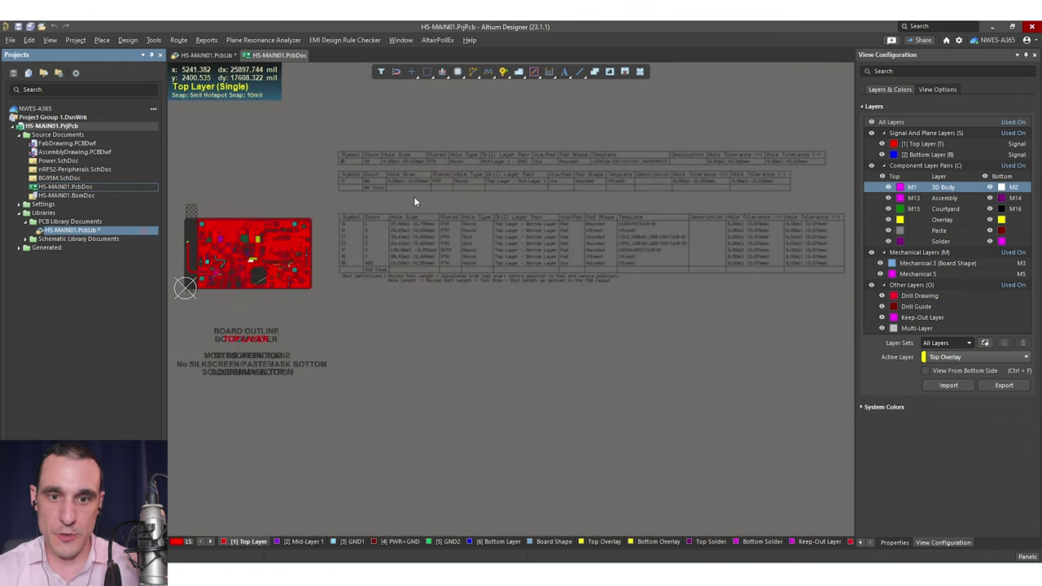
{"action": "scroll", "coordinate": [416, 377], "scroll_direction": "up", "scroll_amount": 8, "text": "ctrl"}
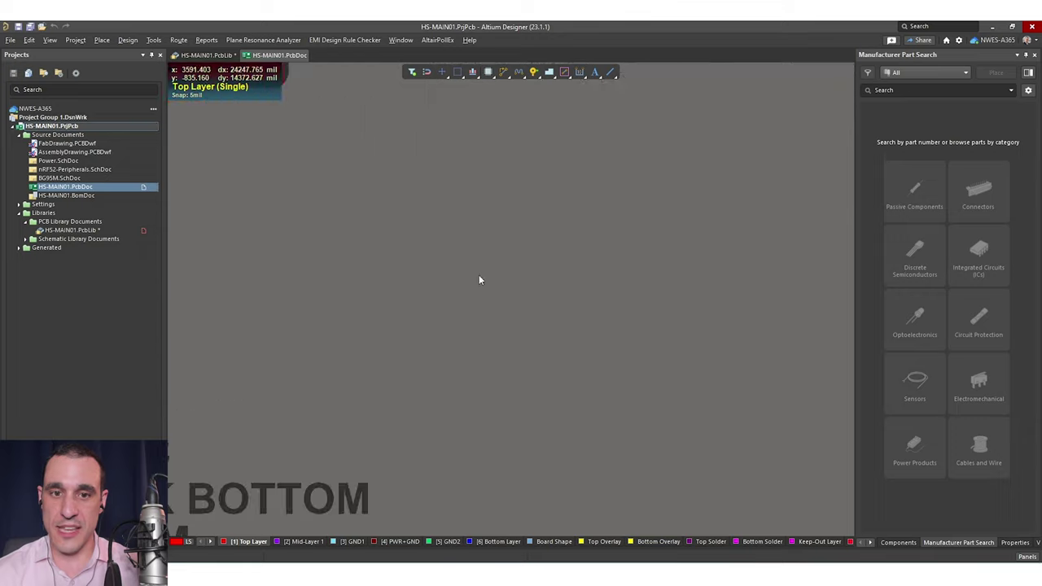
{"action": "left_click", "coordinate": [891, 90]}
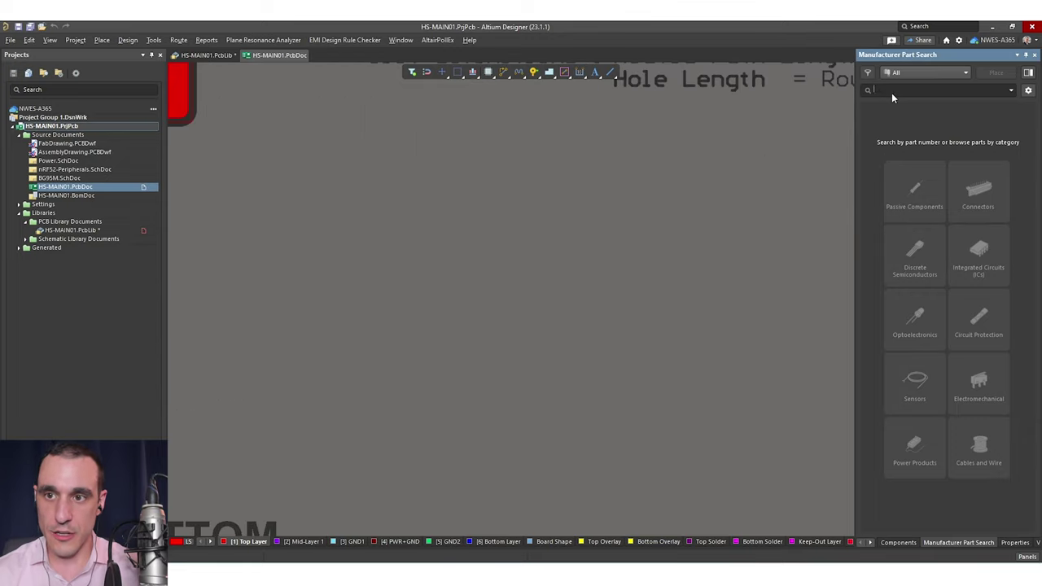
{"action": "key", "text": "ctrl+v"}
{"action": "key", "text": "Return"}
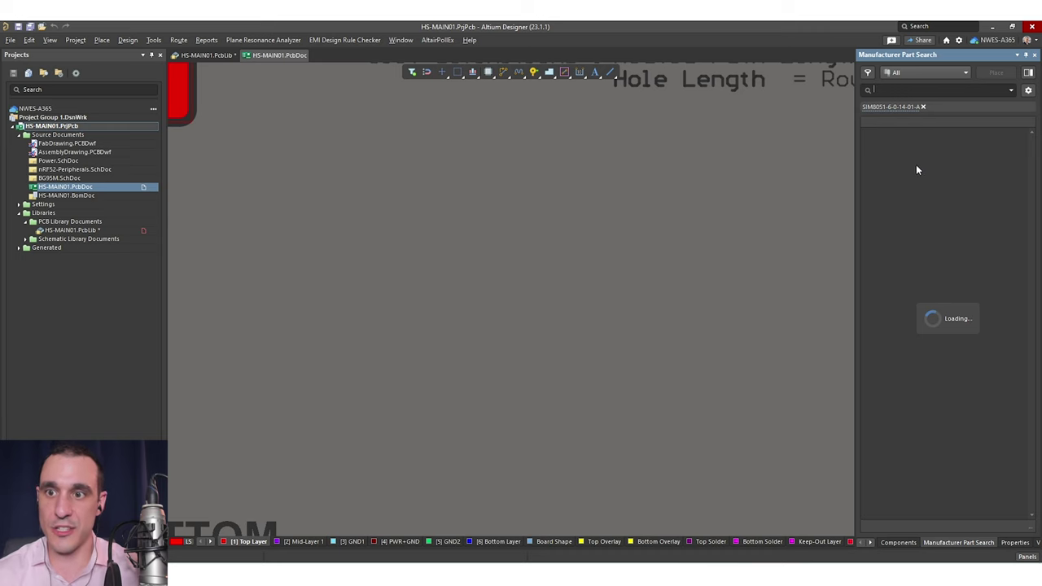
{"action": "right_click", "coordinate": [1008, 146]}
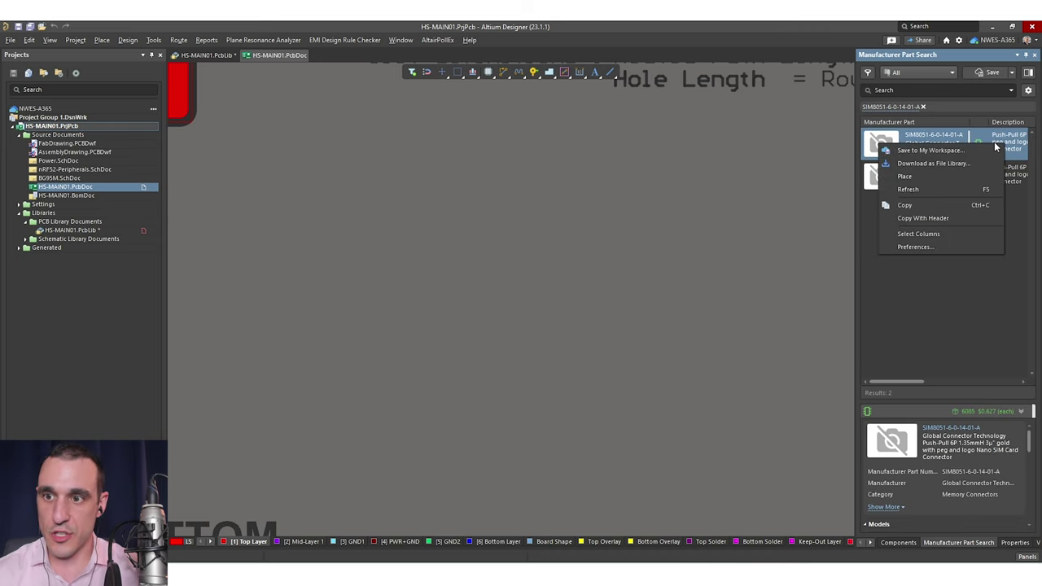
{"action": "left_click", "coordinate": [943, 175]}
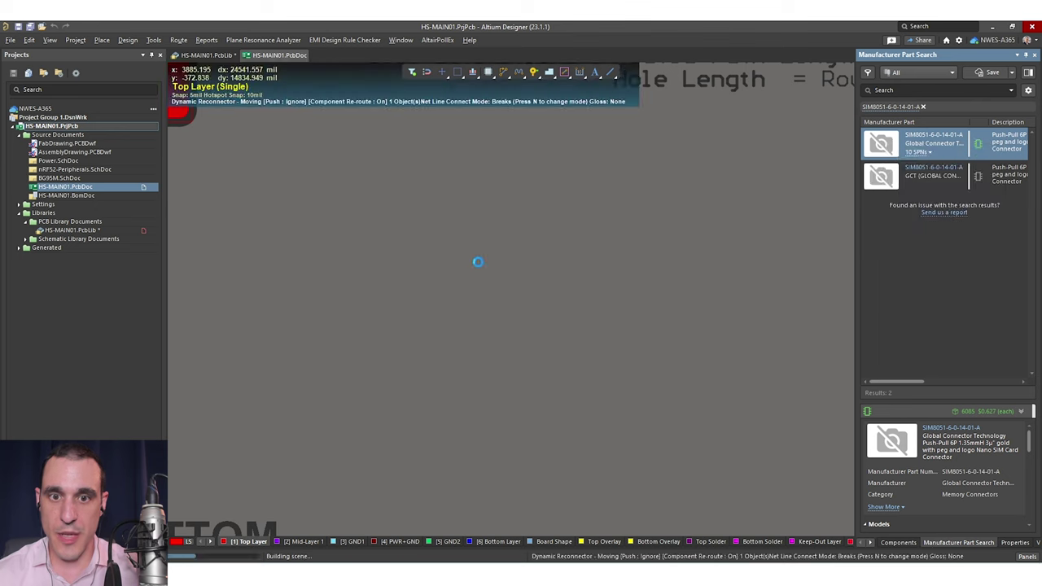
{"action": "left_click", "coordinate": [673, 276]}
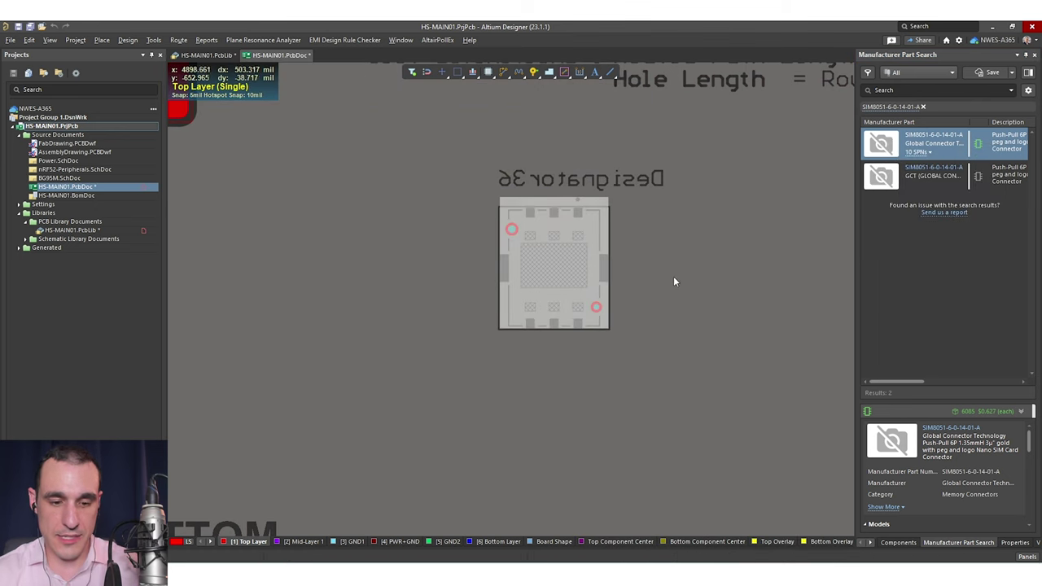
{"action": "right_click", "coordinate": [673, 276]}
{"action": "left_click", "coordinate": [655, 251]}
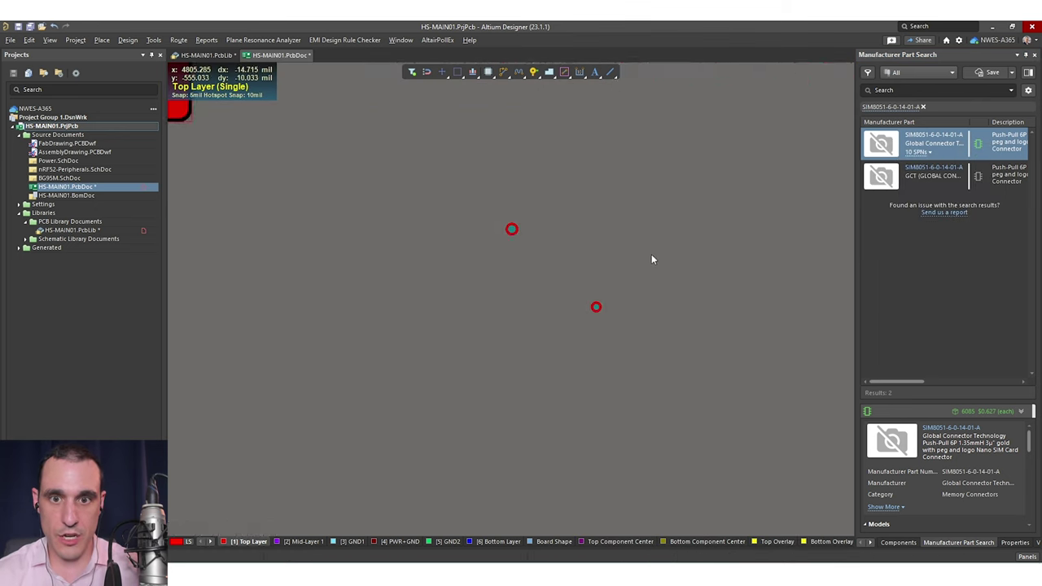
Step: Show all layers and examine the placed SIM connector's pads and keep-out areas up close in 2D and in 3D view
{"action": "scroll", "coordinate": [572, 270], "scroll_direction": "up", "scroll_amount": 5, "text": "ctrl"}
{"action": "scroll", "coordinate": [574, 277], "scroll_direction": "down", "scroll_amount": 1, "text": "ctrl"}
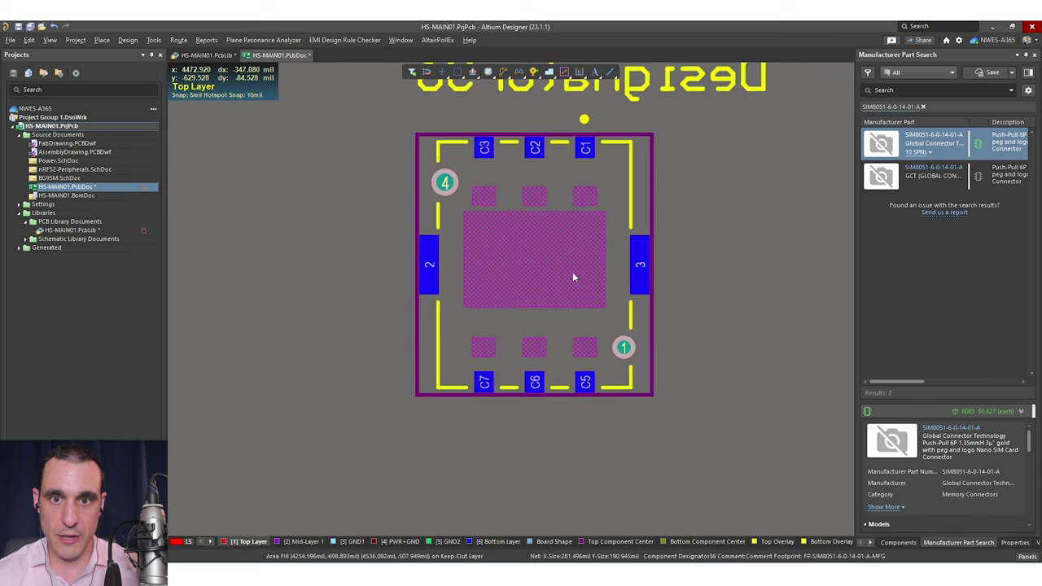
{"action": "scroll", "coordinate": [573, 277], "scroll_direction": "down", "scroll_amount": 2}
{"action": "scroll", "coordinate": [569, 276], "scroll_direction": "up", "scroll_amount": 2}
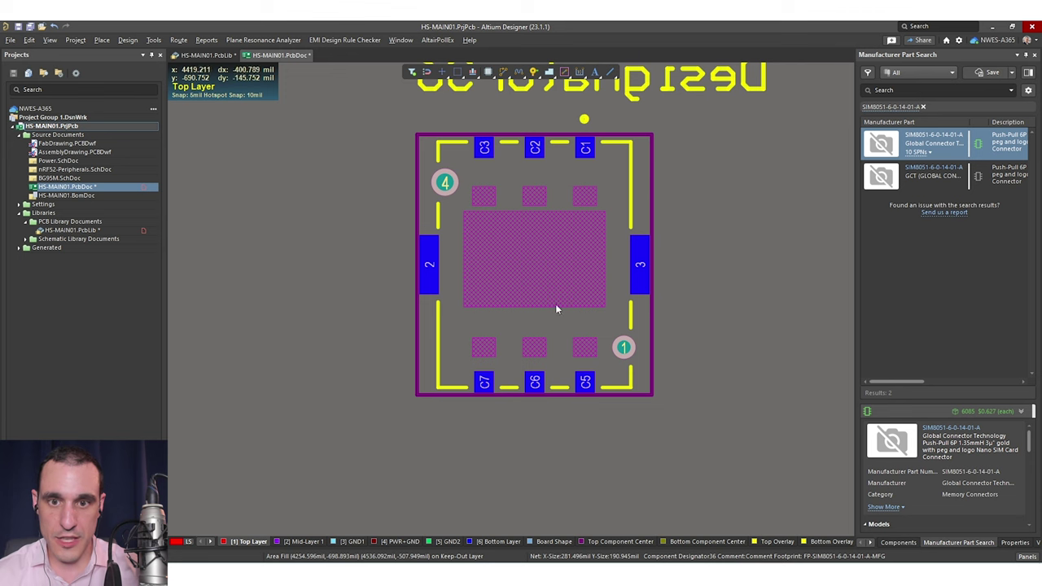
{"action": "scroll", "coordinate": [534, 287], "scroll_direction": "up", "scroll_amount": 4, "text": "ctrl"}
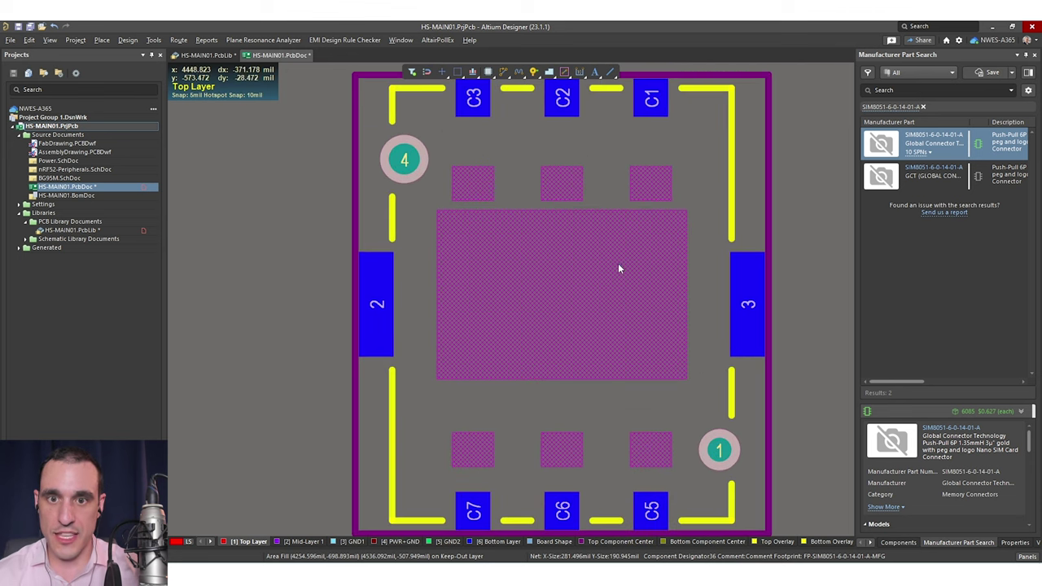
{"action": "scroll", "coordinate": [552, 317], "scroll_direction": "down", "scroll_amount": 3, "text": "ctrl"}
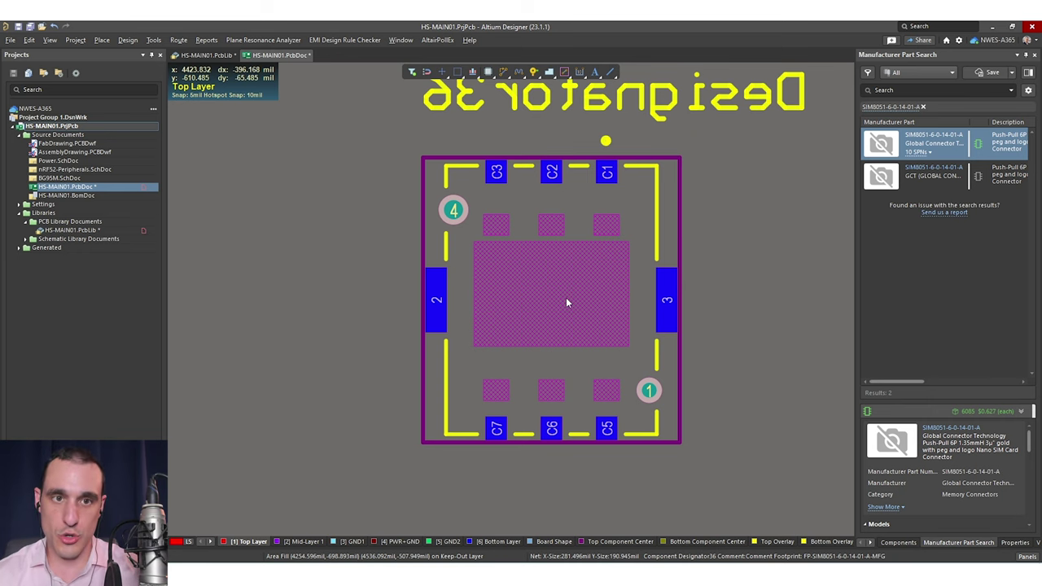
{"action": "key", "text": "3"}
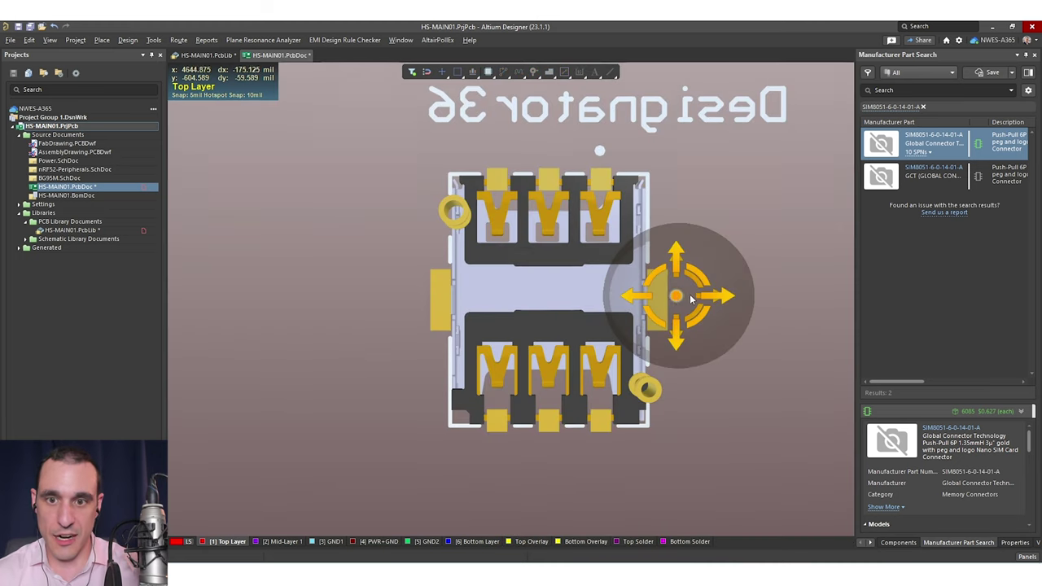
Step: Return the board to 2D view and flip the SIM connector to the top side of the board
{"action": "right_click_drag", "start_coordinate": [659, 296], "coordinate": [619, 285], "text": "shift"}
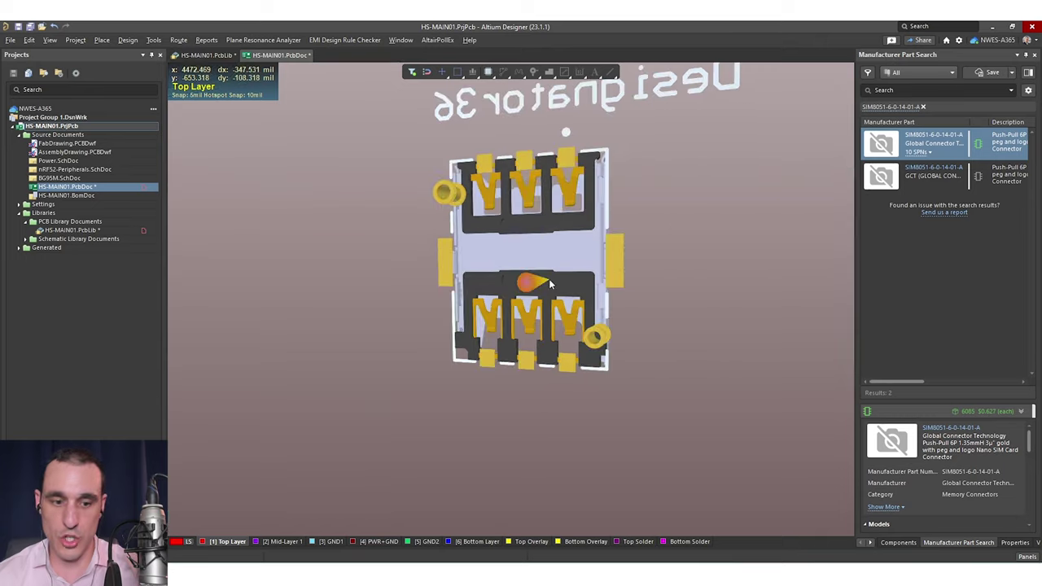
{"action": "key", "text": "2"}
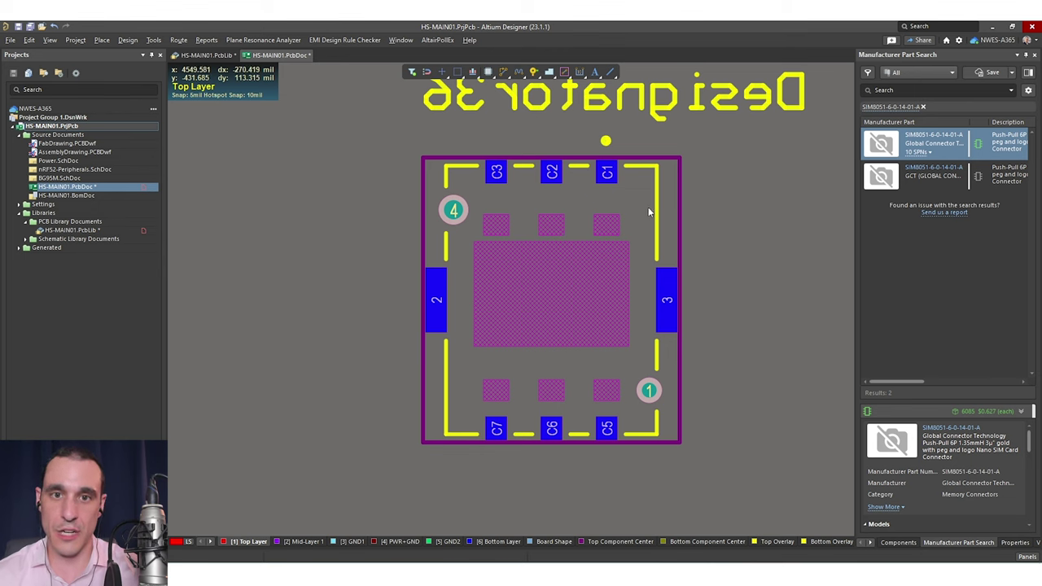
{"action": "left_click_drag", "start_coordinate": [607, 172], "coordinate": [457, 171]}
{"action": "key", "text": "l"}
{"action": "right_click_drag", "start_coordinate": [754, 231], "coordinate": [776, 218]}
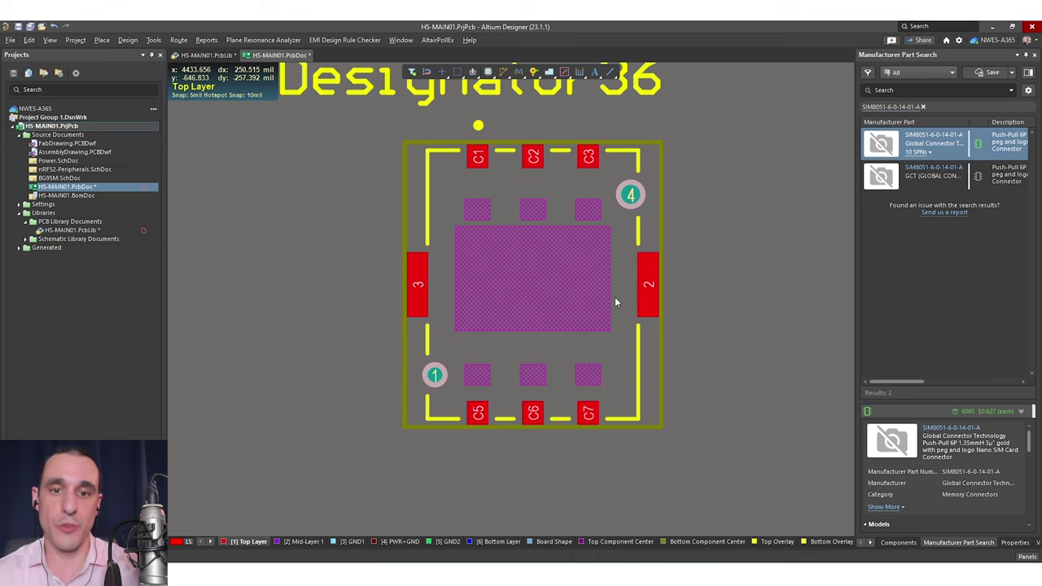
Step: Open the HS-MAIN01.PcbLib library and make the Keep-Out Layer the active layer
{"action": "left_click", "coordinate": [228, 55]}
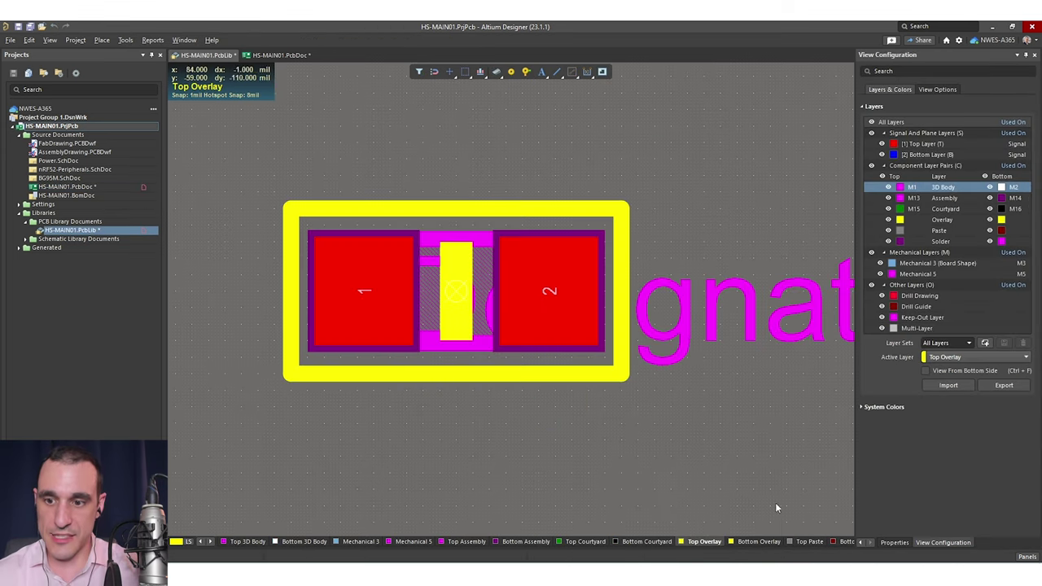
{"action": "left_click", "coordinate": [949, 320]}
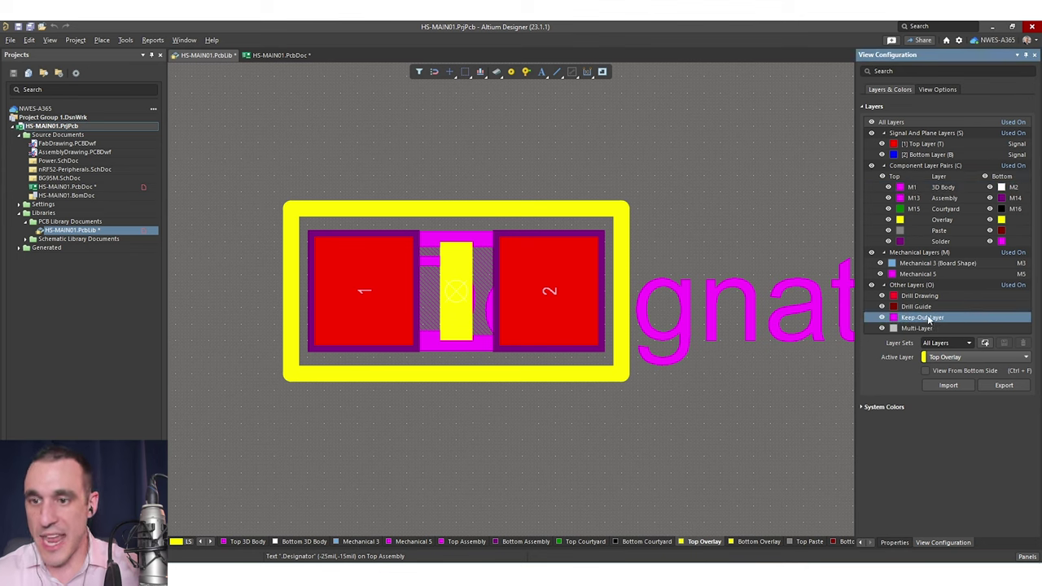
{"action": "left_click", "coordinate": [210, 543]}
{"action": "left_click", "coordinate": [210, 543]}
{"action": "left_click", "coordinate": [210, 542]}
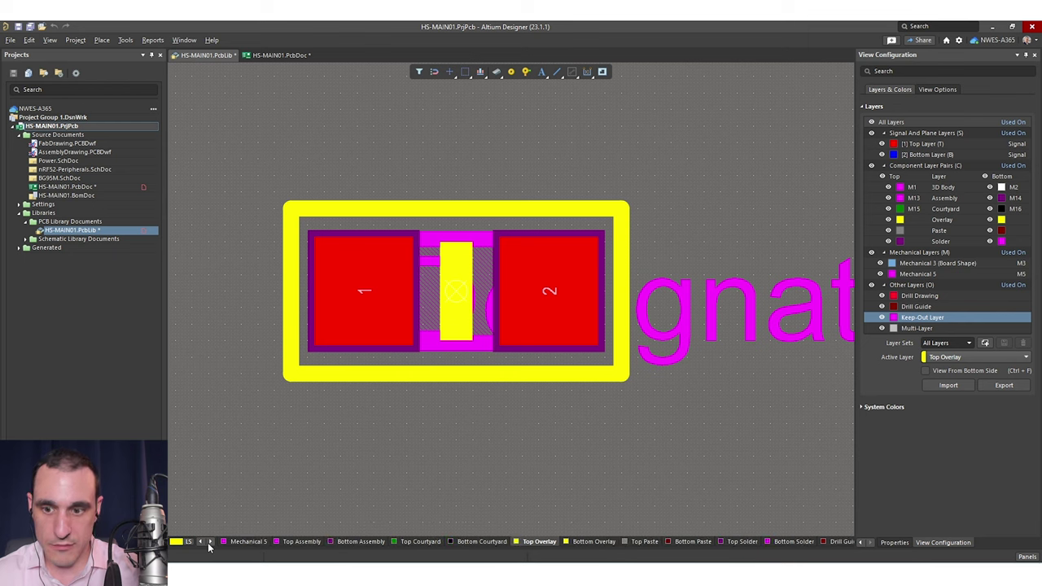
{"action": "left_click", "coordinate": [209, 543]}
{"action": "left_click", "coordinate": [209, 543]}
{"action": "left_click", "coordinate": [209, 543]}
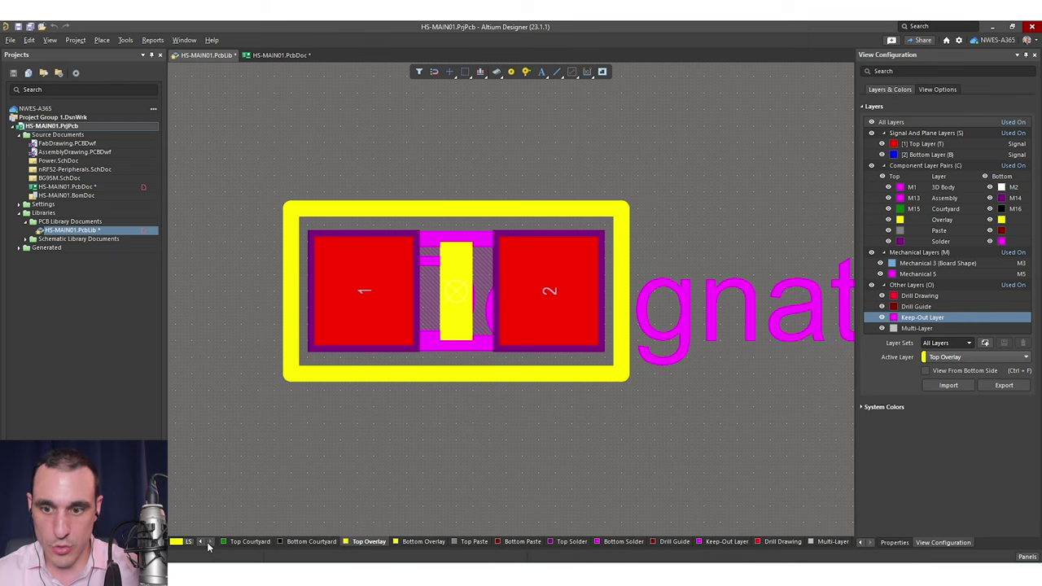
{"action": "left_click", "coordinate": [727, 542]}
Step: Cycle the single-layer display modes to check the capacitor footprint for keep-out objects, ending with all layers shown
{"action": "key", "text": "shift+s"}
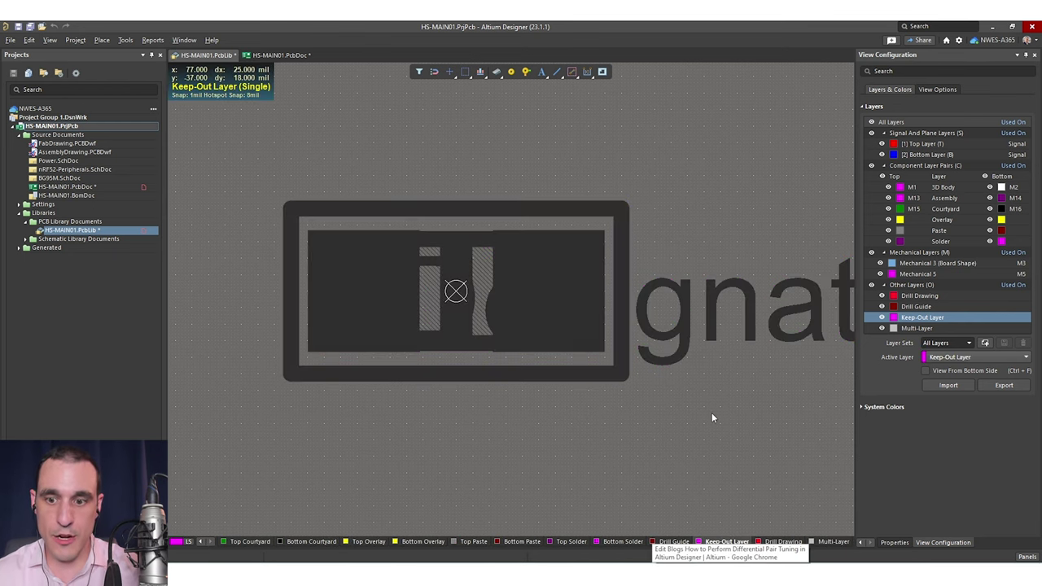
{"action": "key", "text": "shift+s"}
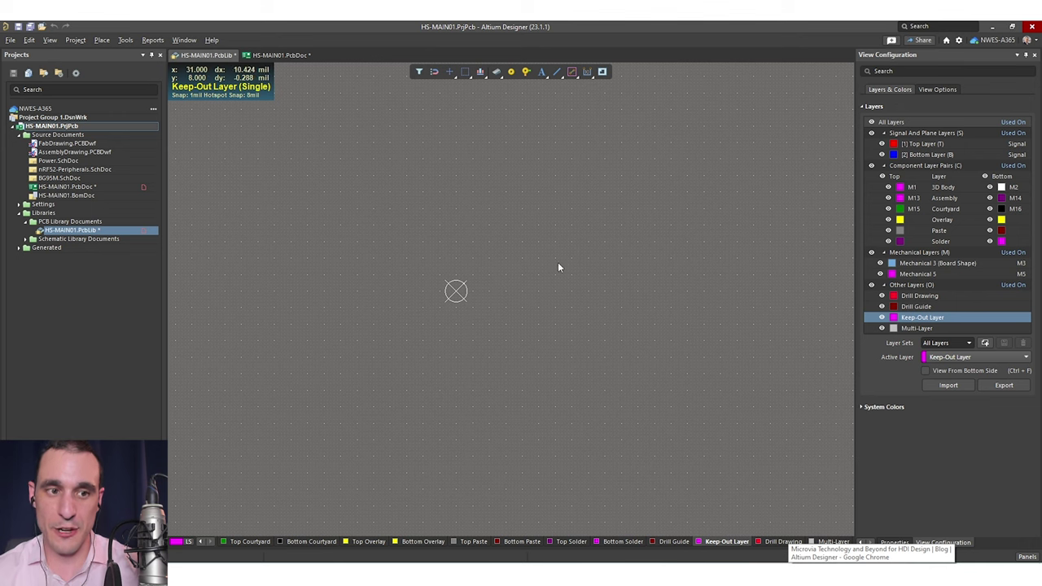
{"action": "key", "text": "shift+s"}
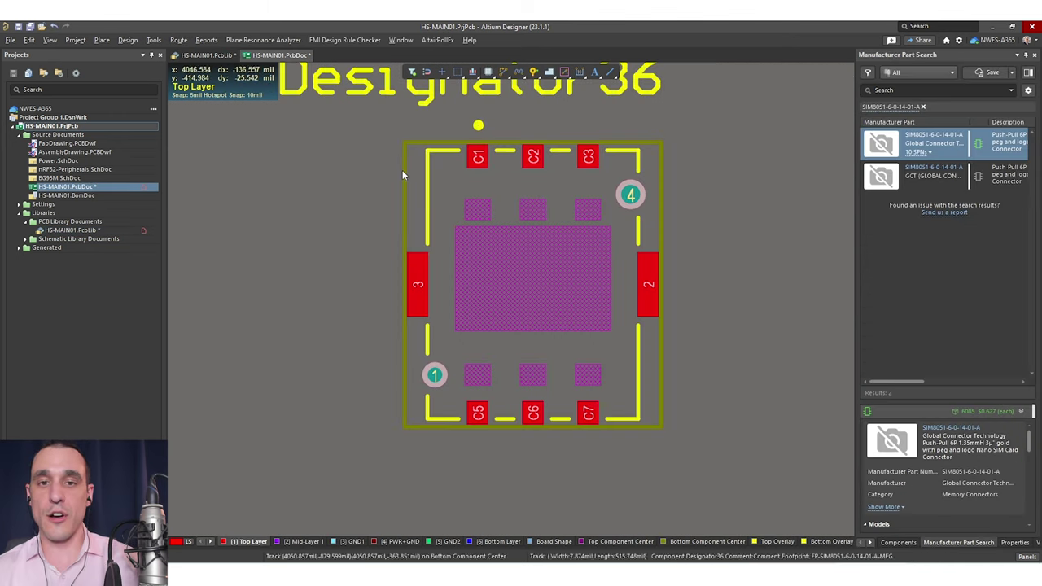
Step: Examine through-hole pad 4 and the surrounding overlay and keep-out areas of the SIM connector in HS-MAIN01.PcbDoc
{"action": "scroll", "coordinate": [708, 241], "scroll_direction": "up", "scroll_amount": 3}
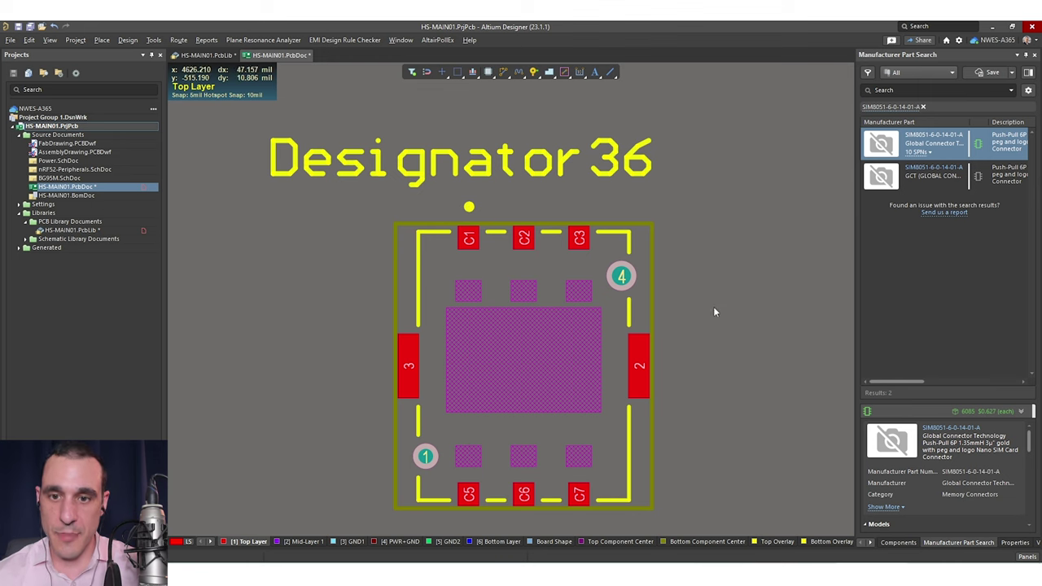
{"action": "scroll", "coordinate": [643, 294], "scroll_direction": "up", "scroll_amount": 2, "text": "ctrl"}
{"action": "scroll", "coordinate": [643, 293], "scroll_direction": "up", "scroll_amount": 2, "text": "ctrl"}
{"action": "left_click", "coordinate": [665, 246]}
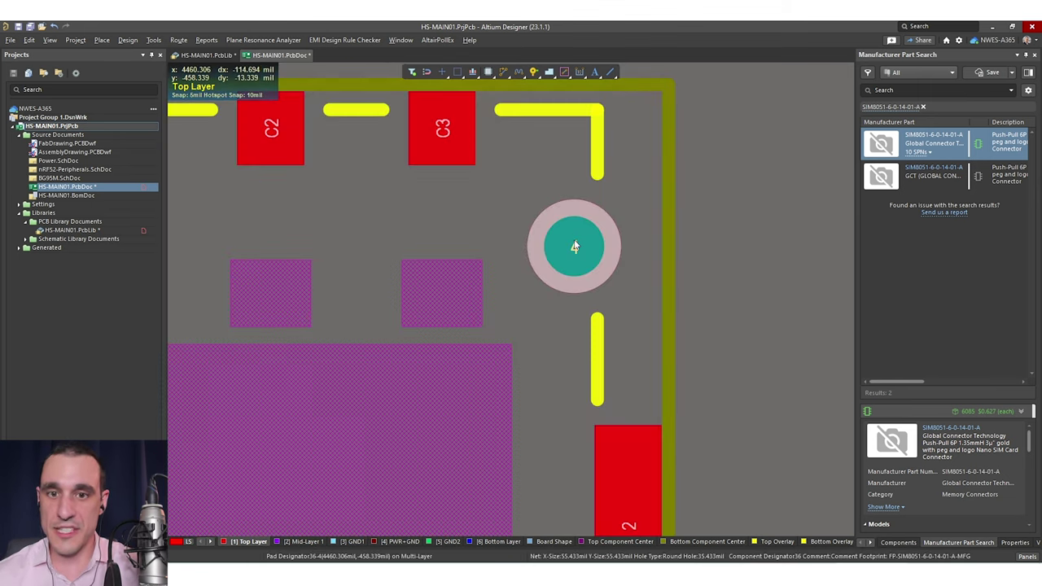
{"action": "scroll", "coordinate": [581, 258], "scroll_direction": "down", "scroll_amount": 4, "text": "ctrl"}
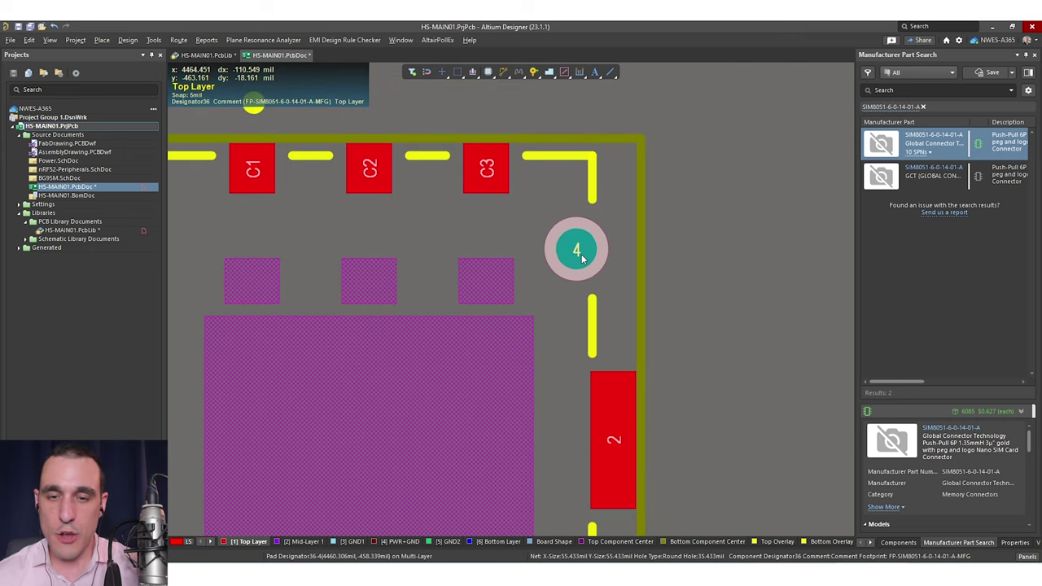
{"action": "scroll", "coordinate": [625, 256], "scroll_direction": "down", "scroll_amount": 2, "text": "ctrl"}
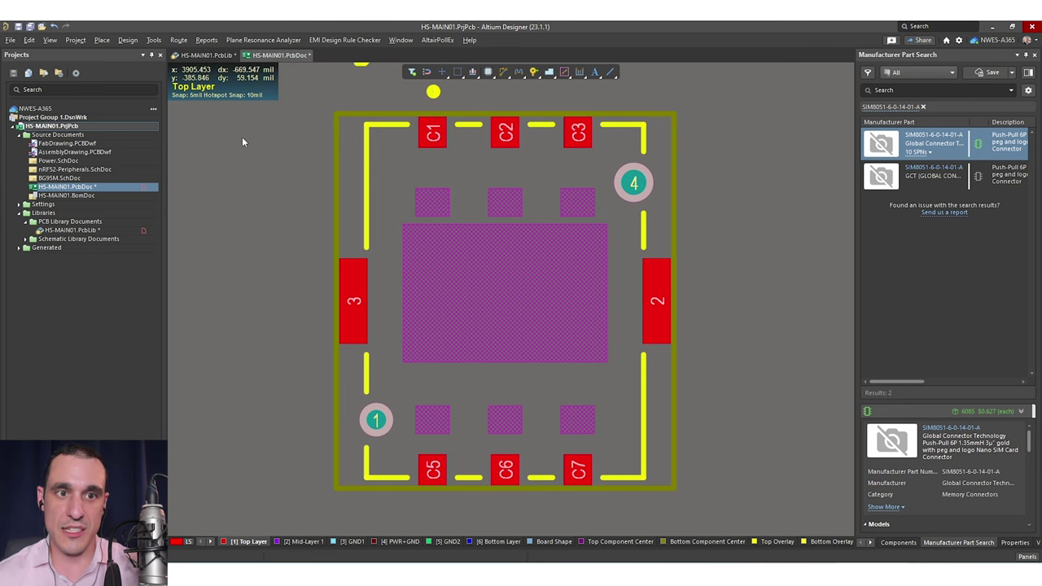
Step: Return to HS-MAIN01.PcbLib and display the nine-pad BGA9N40P3X3 footprint from the footprint list
{"action": "left_click", "coordinate": [218, 57]}
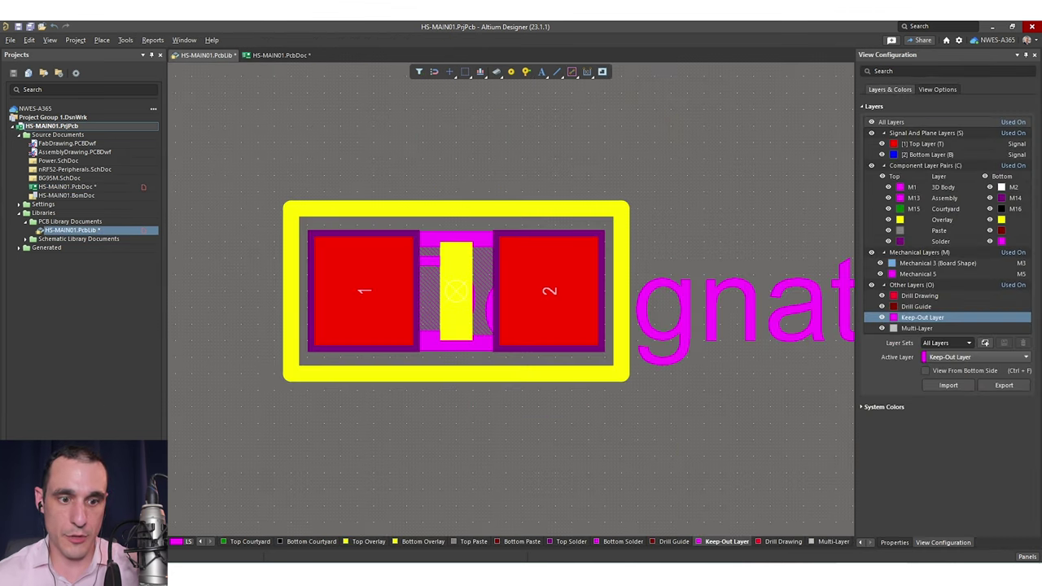
{"action": "left_click", "coordinate": [33, 557]}
{"action": "left_click", "coordinate": [49, 157]}
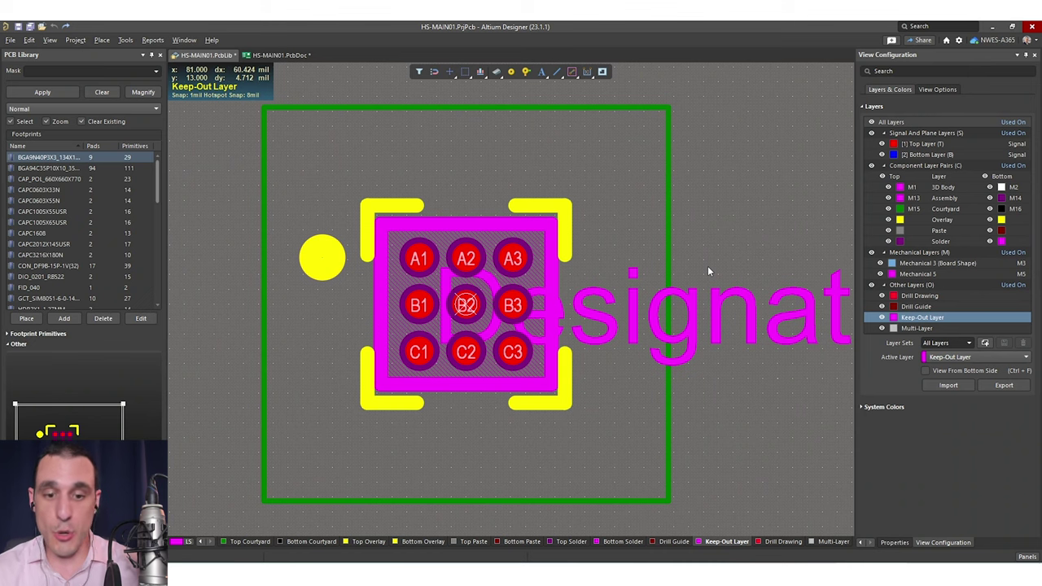
Step: Isolate the BGA footprint's Bottom Courtyard layer and the Top Assembly layer in single-layer mode to examine each
{"action": "left_click", "coordinate": [210, 541]}
{"action": "left_click", "coordinate": [210, 542]}
{"action": "left_click", "coordinate": [210, 542]}
{"action": "left_click", "coordinate": [210, 541]}
{"action": "left_click", "coordinate": [211, 542]}
{"action": "left_click", "coordinate": [210, 542]}
{"action": "left_click", "coordinate": [210, 542]}
{"action": "left_click", "coordinate": [210, 541]}
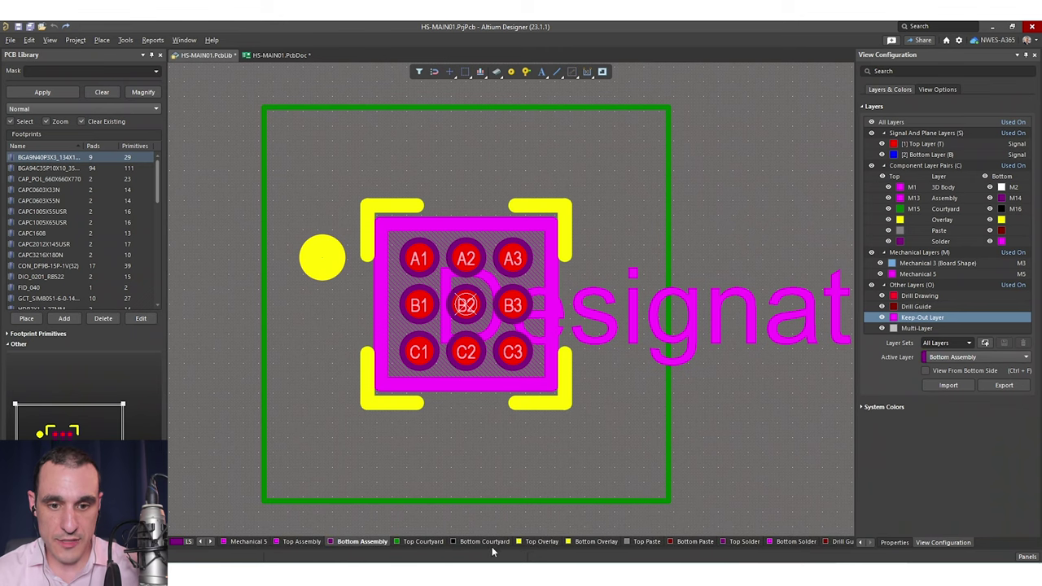
{"action": "key", "text": "shift+s"}
{"action": "left_click", "coordinate": [483, 541]}
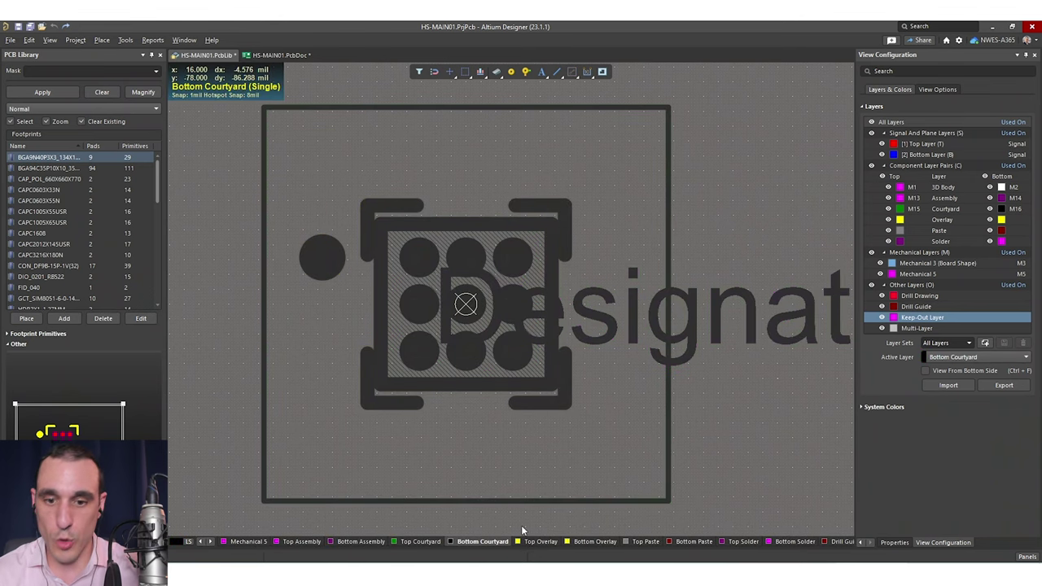
{"action": "scroll", "coordinate": [541, 469], "scroll_direction": "down", "scroll_amount": 1}
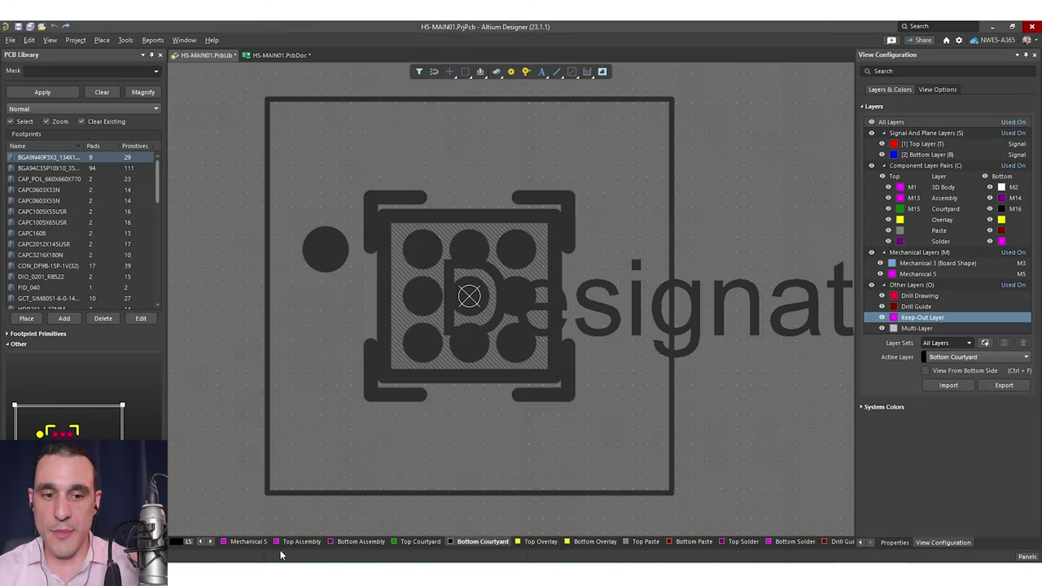
{"action": "left_click", "coordinate": [287, 543]}
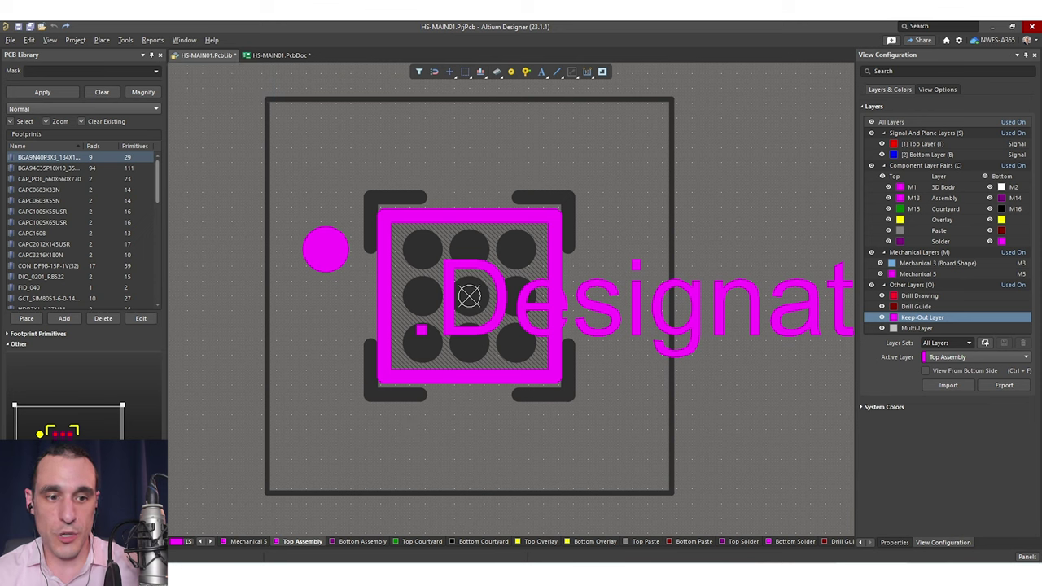
Step: Open AssemblyDrawing.PCBDwf and examine the component outlines and designators in the top-side assembly view
{"action": "left_click", "coordinate": [29, 550]}
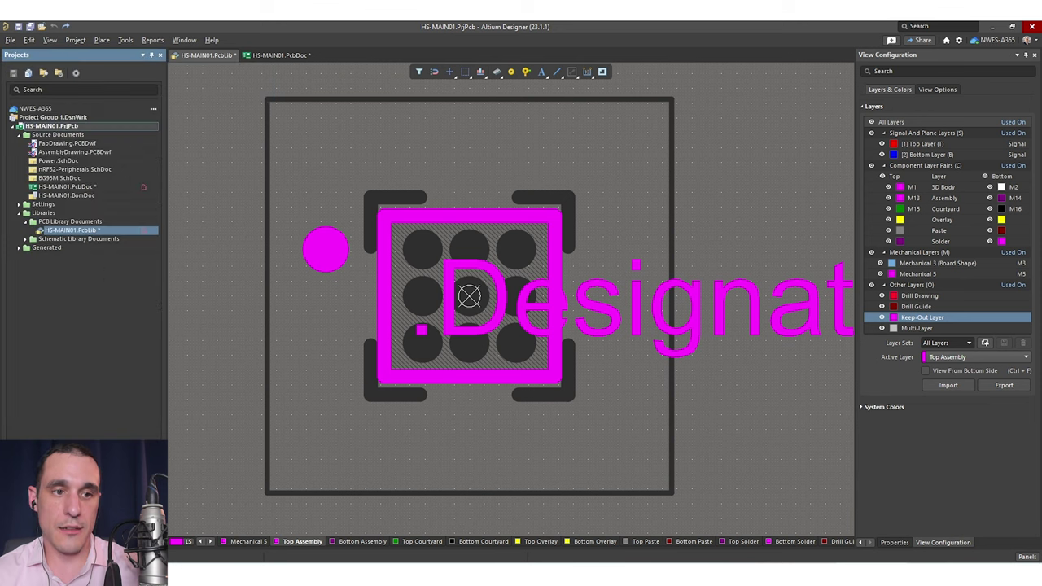
{"action": "double_click", "coordinate": [95, 150]}
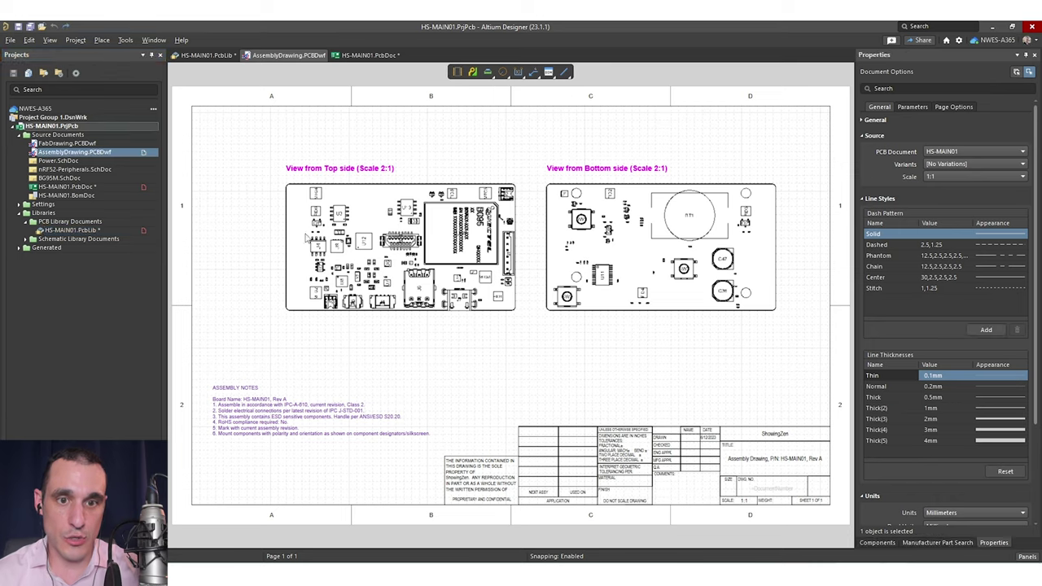
{"action": "scroll", "coordinate": [325, 242], "scroll_direction": "up", "scroll_amount": 4, "text": "ctrl"}
{"action": "scroll", "coordinate": [311, 235], "scroll_direction": "up", "scroll_amount": 2, "text": "ctrl"}
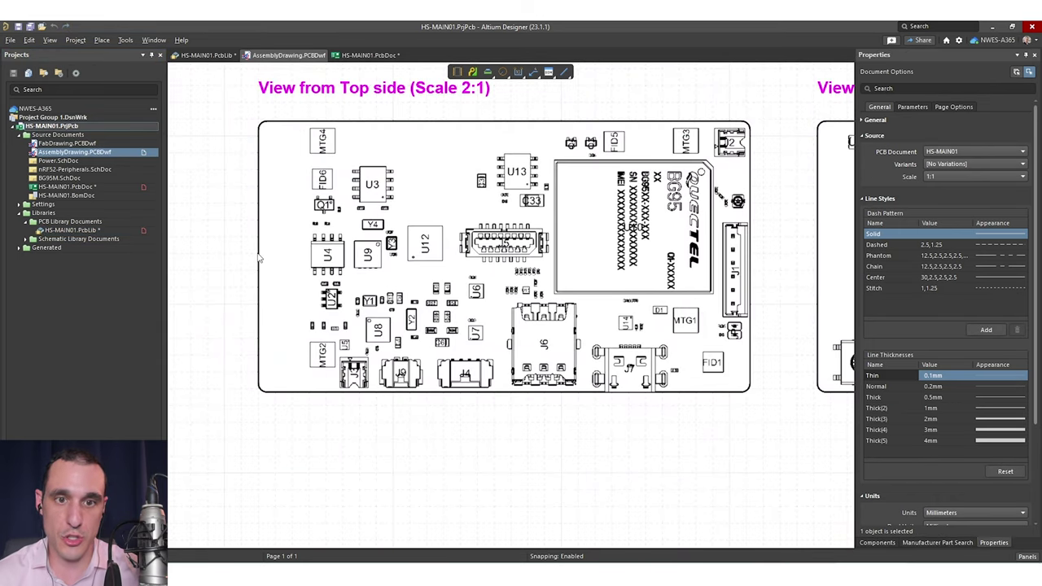
{"action": "left_click", "coordinate": [390, 230]}
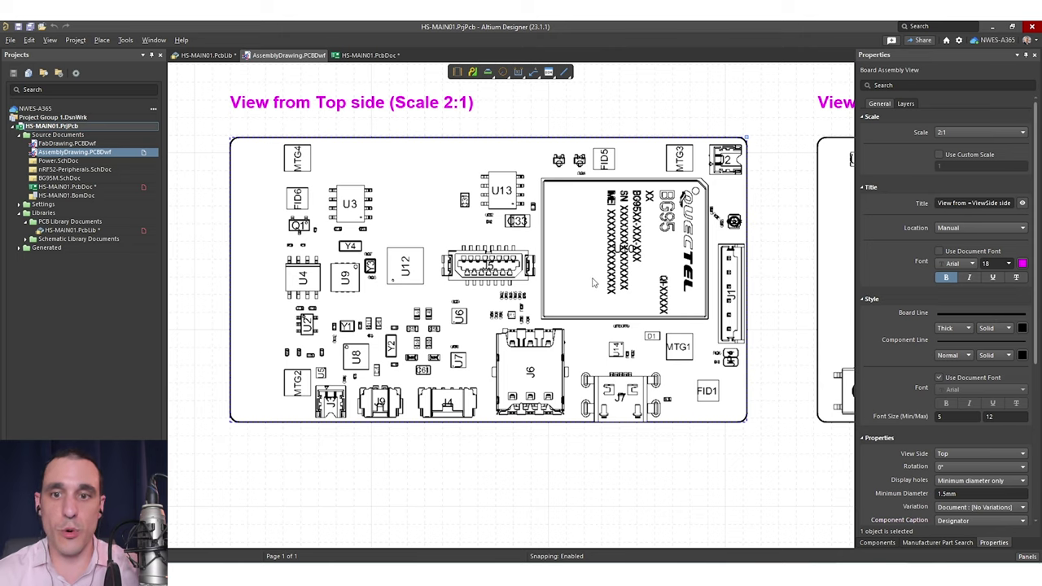
{"action": "right_click_drag", "start_coordinate": [593, 282], "coordinate": [618, 295]}
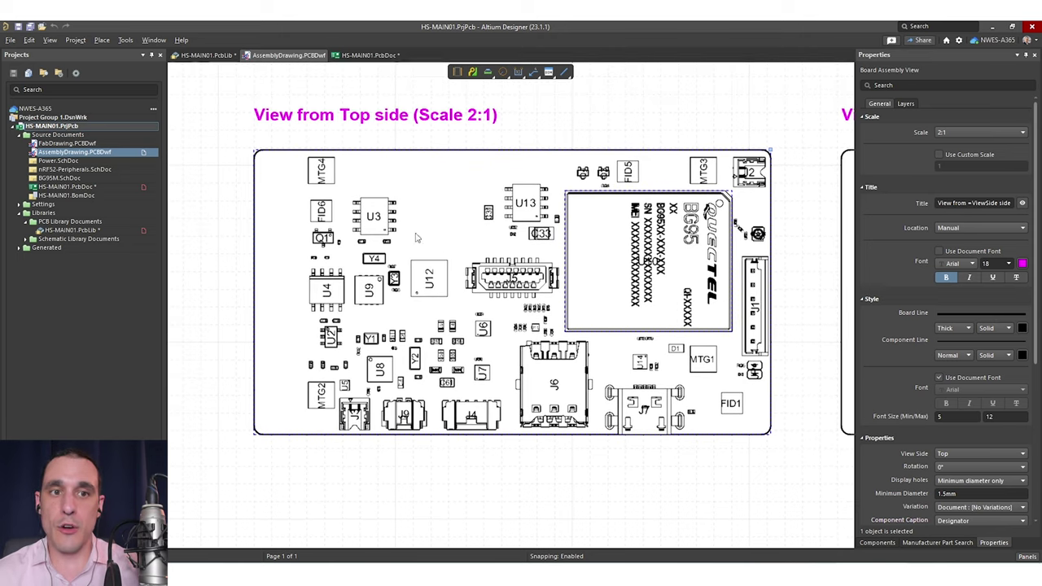
Step: Begin a DXF/DWG export of the HS-MAIN01.PcbDoc board with the file name HS-MAIN01.DXF
{"action": "left_click", "coordinate": [347, 55]}
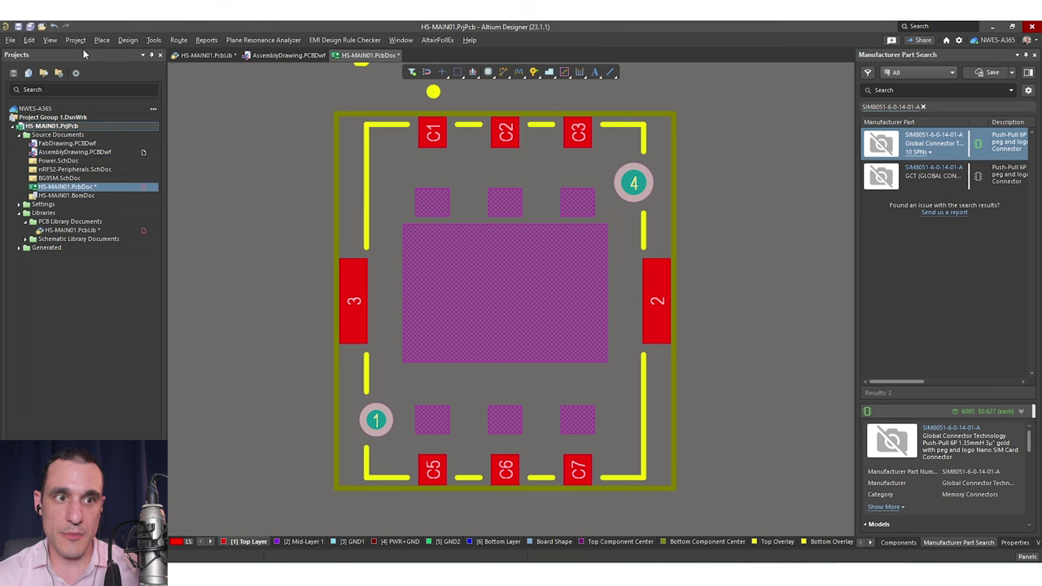
{"action": "left_click", "coordinate": [10, 39]}
{"action": "mouse_move", "coordinate": [77, 233]}
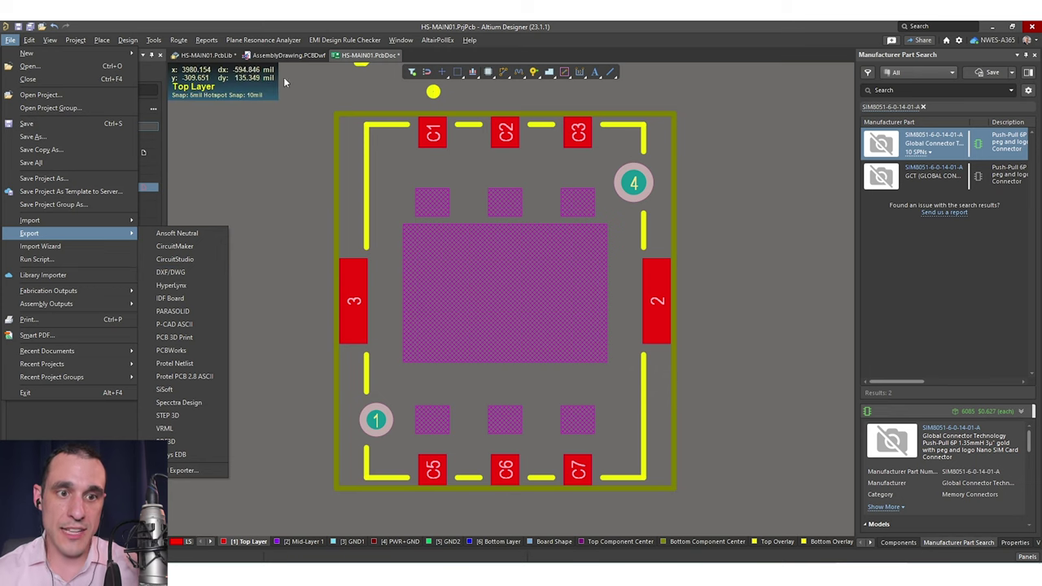
{"action": "left_click", "coordinate": [208, 270]}
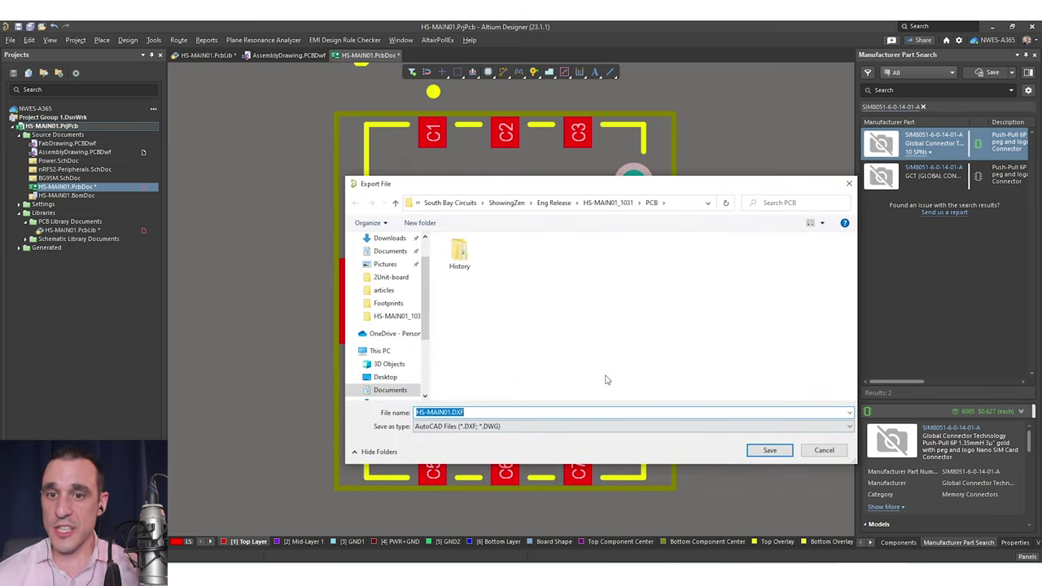
{"action": "left_click", "coordinate": [770, 450]}
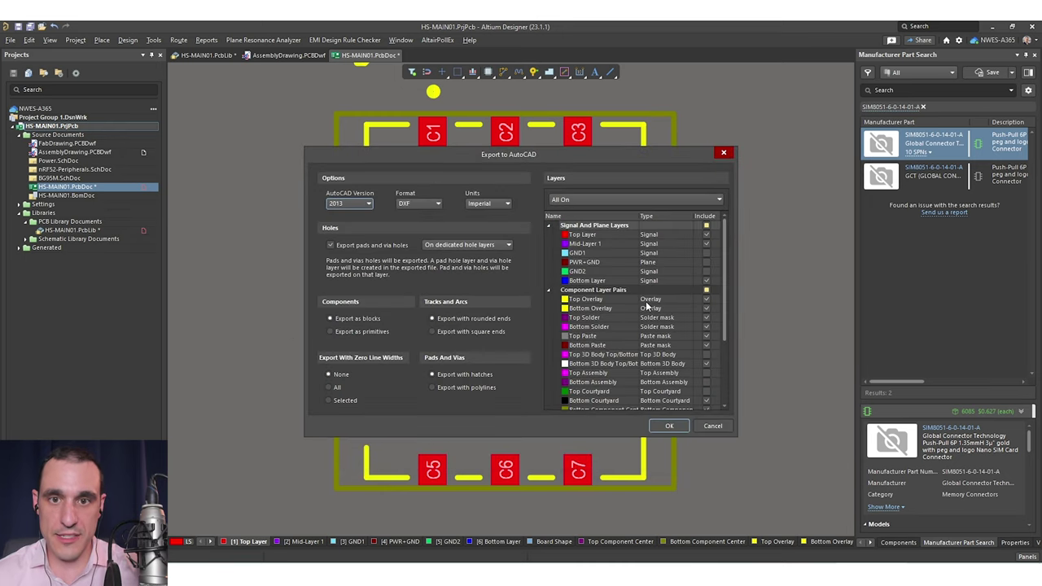
Step: Review the layers included in the AutoCAD export and try to export as AutoCAD 2013 DXF in imperial units
{"action": "scroll", "coordinate": [646, 301], "scroll_direction": "down", "scroll_amount": 3}
{"action": "scroll", "coordinate": [701, 260], "scroll_direction": "up", "scroll_amount": 3}
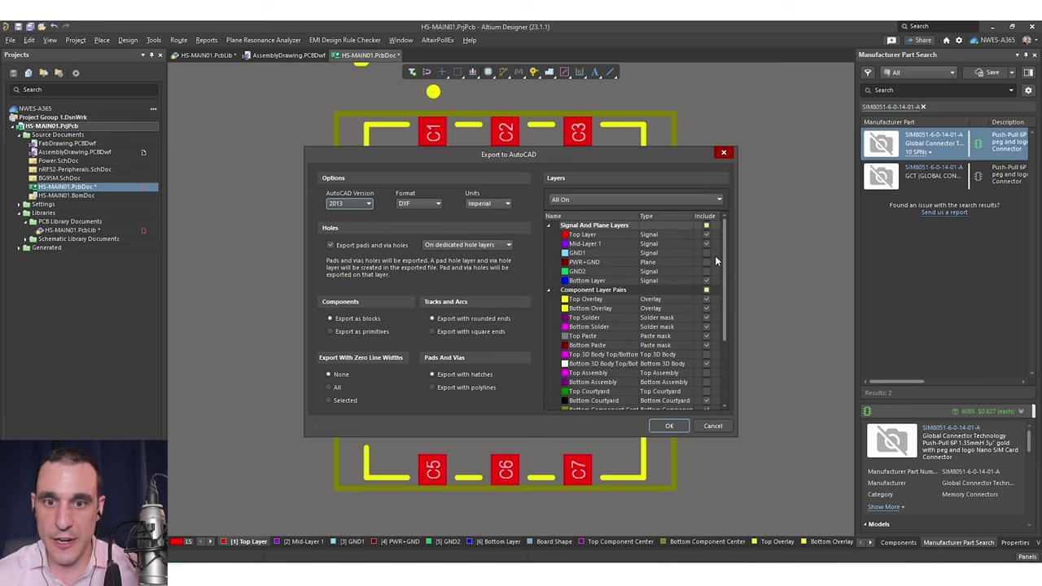
{"action": "scroll", "coordinate": [705, 265], "scroll_direction": "down", "scroll_amount": 3}
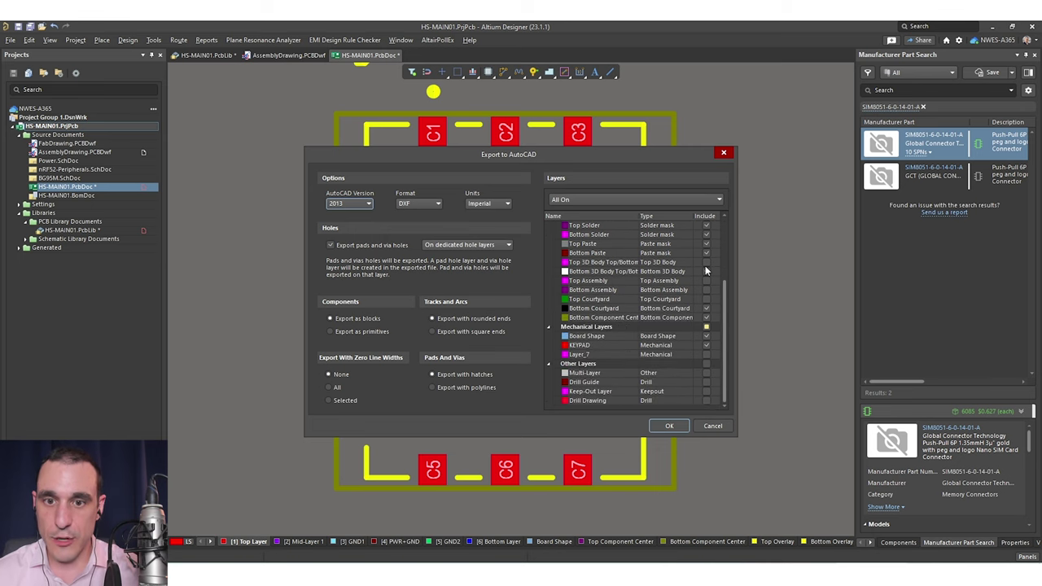
{"action": "scroll", "coordinate": [706, 274], "scroll_direction": "up", "scroll_amount": 1}
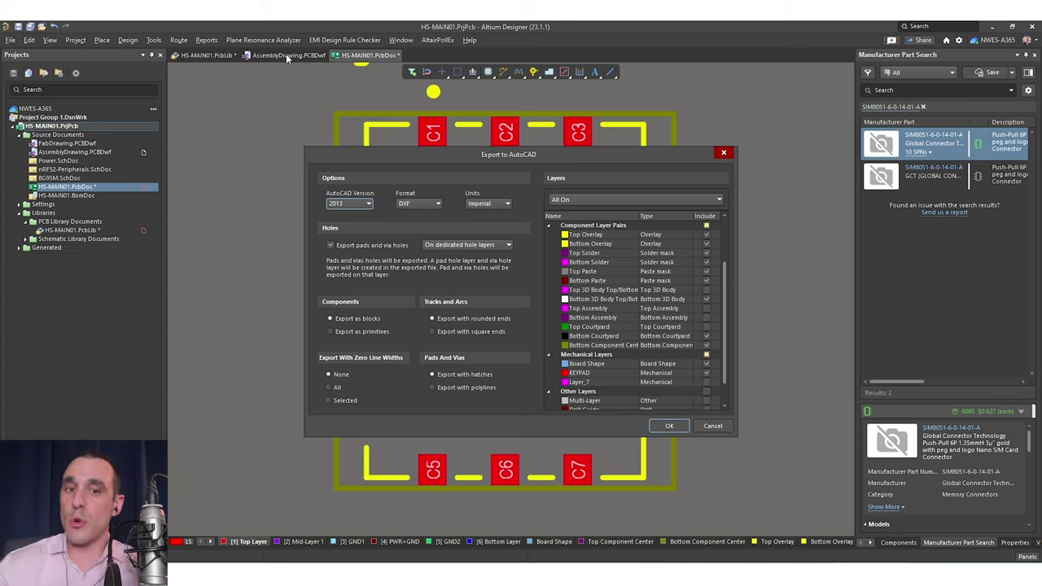
{"action": "key", "text": "Return"}
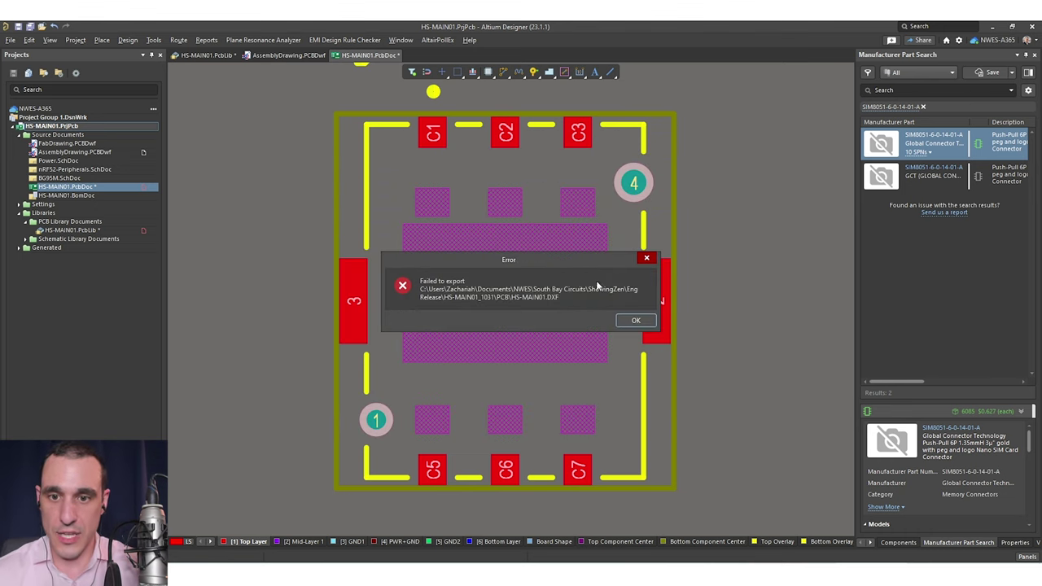
{"action": "left_click", "coordinate": [636, 320]}
Step: Revisit the assembly drawing, then reopen HS-MAIN01.PcbLib and show all layers of the BGA footprint
{"action": "left_click", "coordinate": [281, 54]}
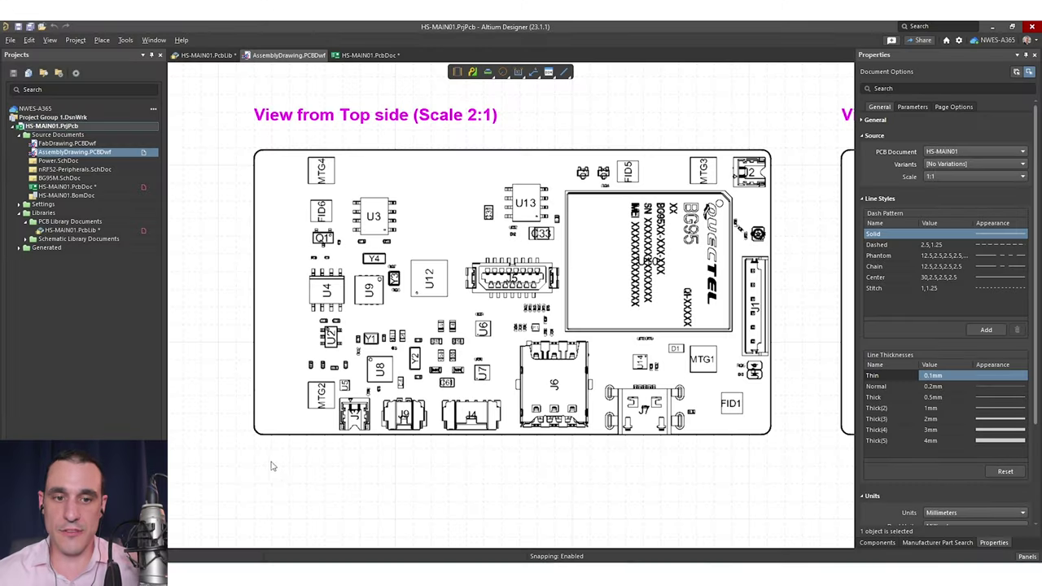
{"action": "left_click", "coordinate": [204, 55]}
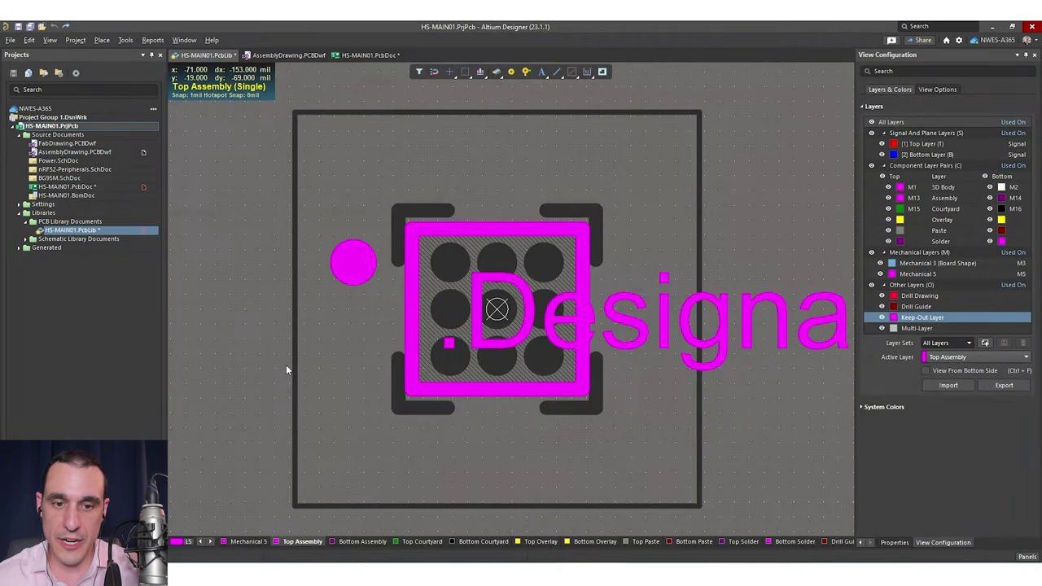
{"action": "key", "text": "shift+s"}
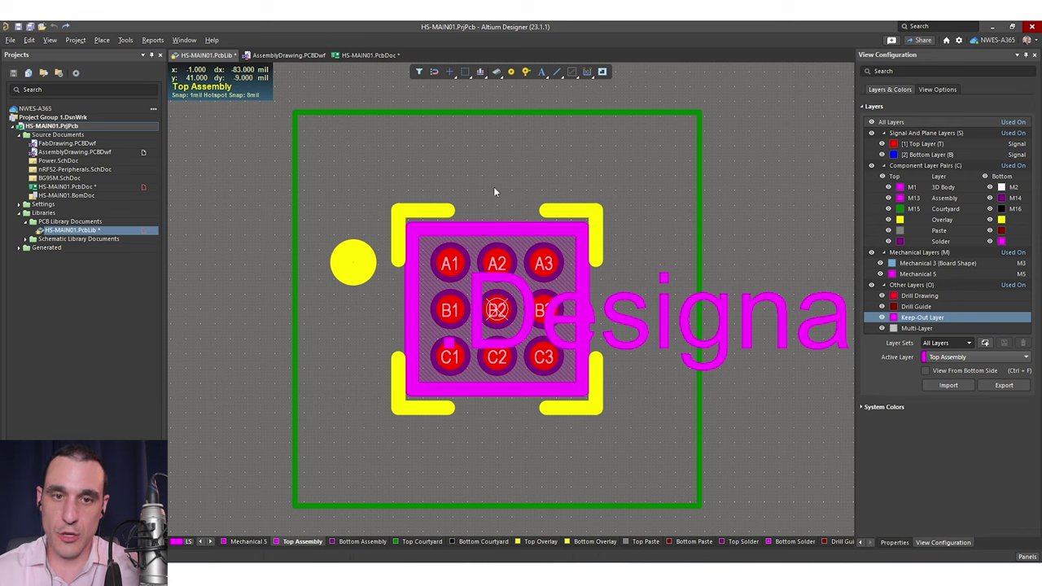
Step: Find the layer name texts outside the board in HS-MAIN01.PcbDoc and isolate the Top Layer to examine its label
{"action": "left_click", "coordinate": [362, 55]}
{"action": "scroll", "coordinate": [311, 241], "scroll_direction": "down", "scroll_amount": 5, "text": "ctrl"}
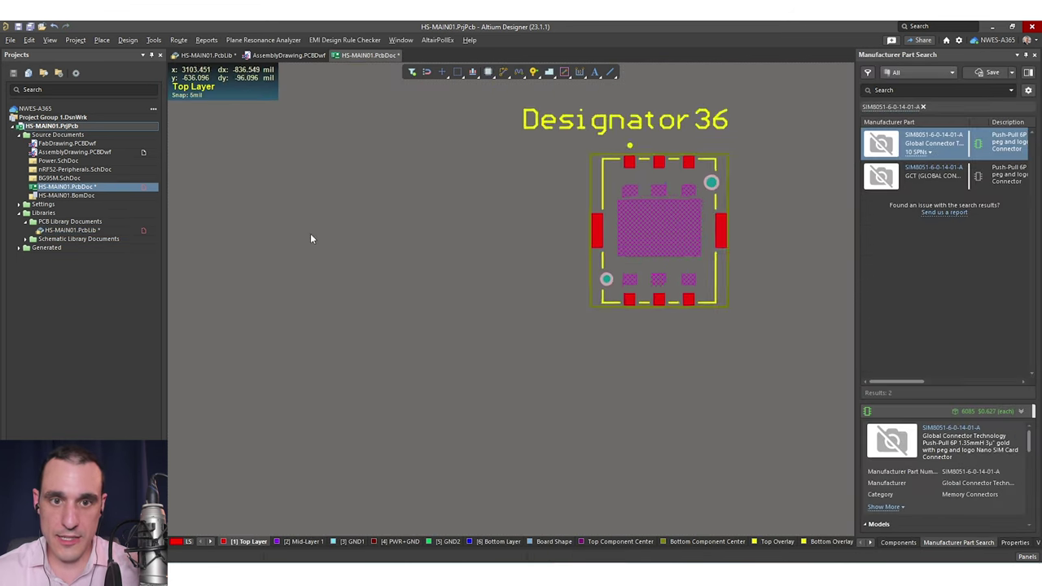
{"action": "right_click_drag", "start_coordinate": [275, 239], "coordinate": [552, 158]}
{"action": "right_click_drag", "start_coordinate": [367, 215], "coordinate": [572, 245]}
{"action": "scroll", "coordinate": [555, 218], "scroll_direction": "down", "scroll_amount": 1, "text": "ctrl"}
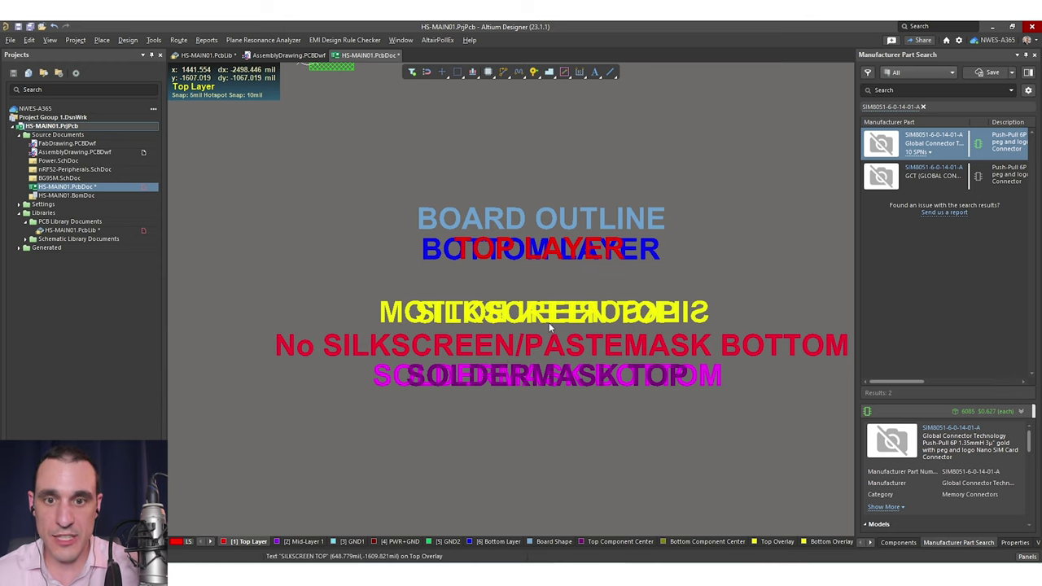
{"action": "key", "text": "shift+s"}
{"action": "right_click_drag", "start_coordinate": [602, 276], "coordinate": [645, 304]}
{"action": "scroll", "coordinate": [570, 323], "scroll_direction": "up", "scroll_amount": 2, "text": "ctrl"}
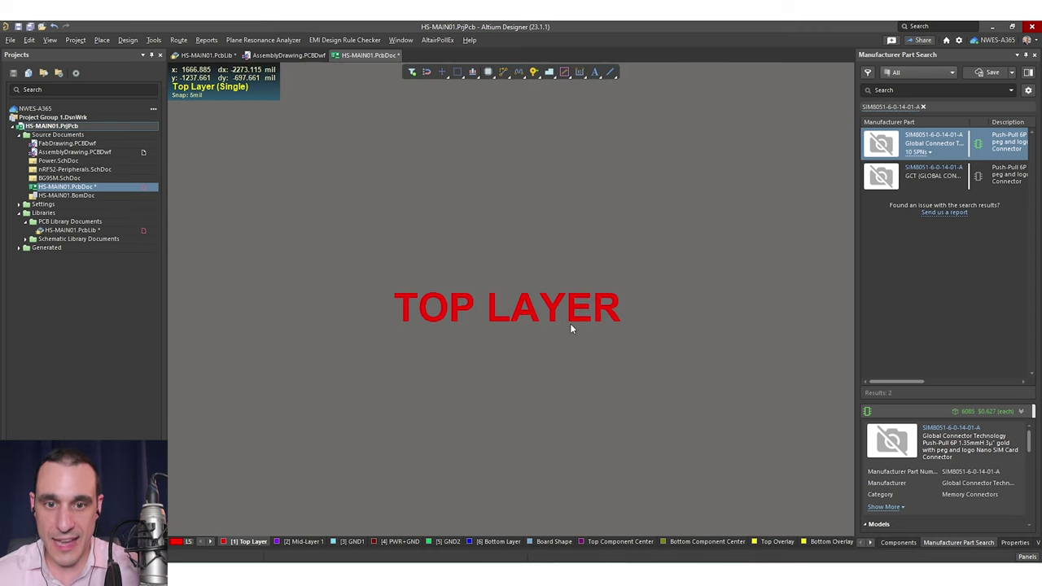